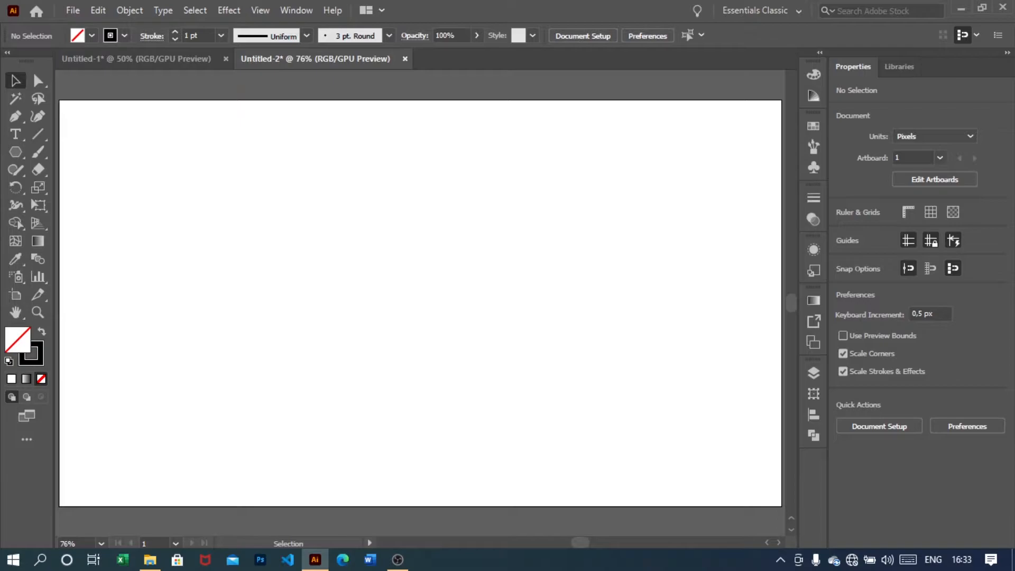
Create a six-sided polygon with a 200 px radius using the Polygon tool
drag(15, 152, 90, 204)
click(421, 265)
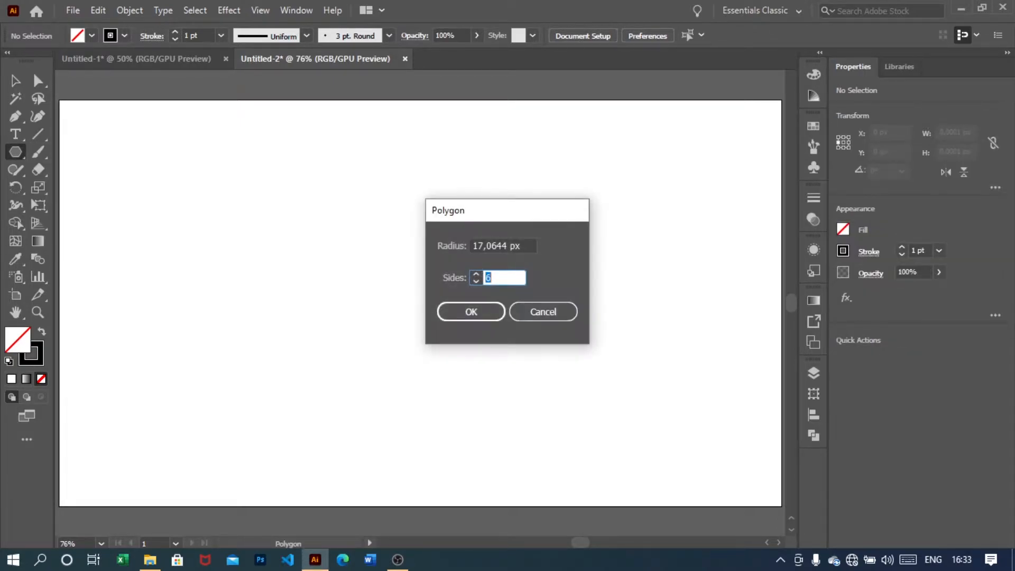
key(Tab)
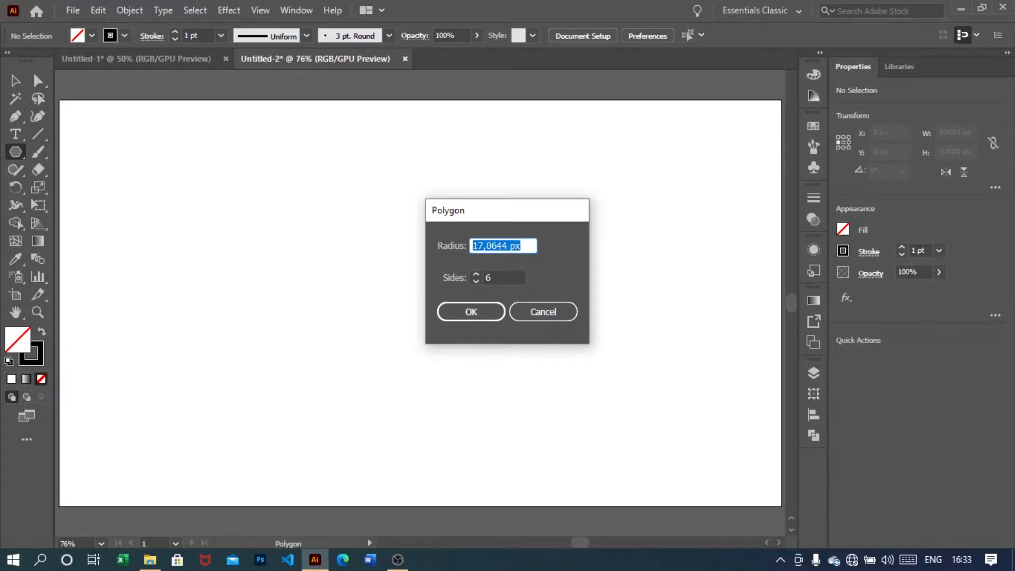
text(200)
key(Return)
key(v)
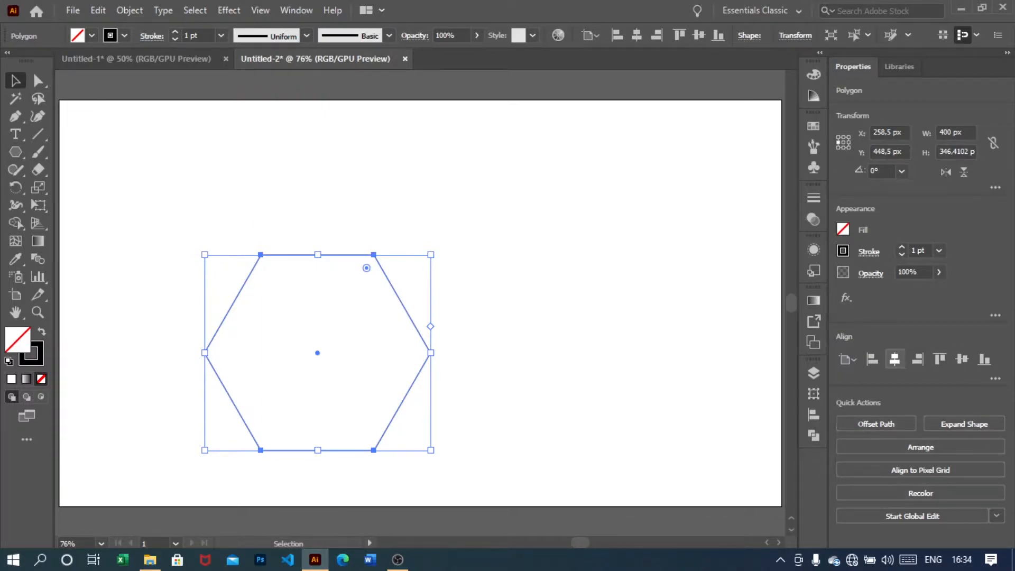
Rotate the hexagon 90° and center it horizontally and vertically on the artboard
click(895, 359)
click(962, 359)
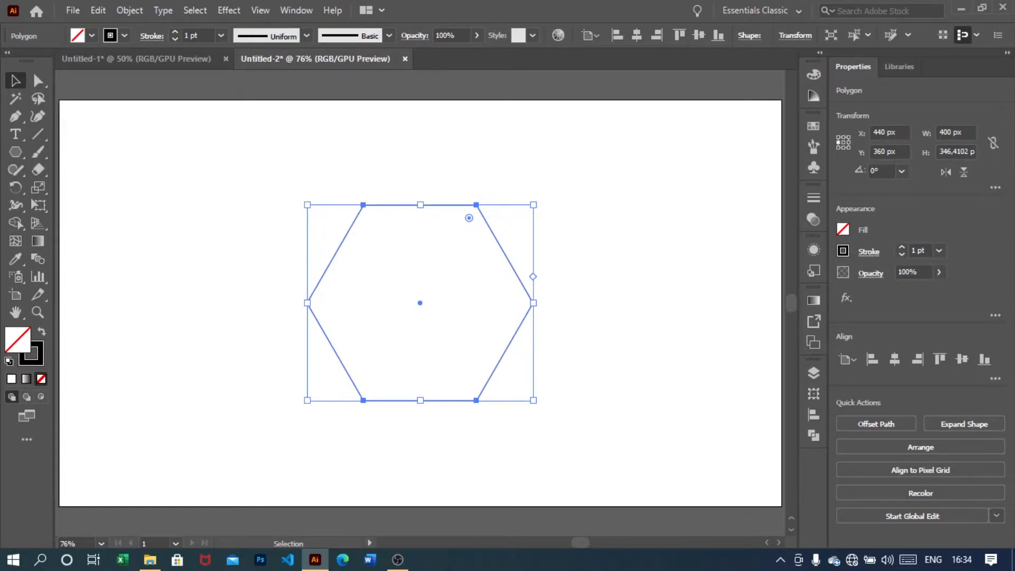
click(901, 171)
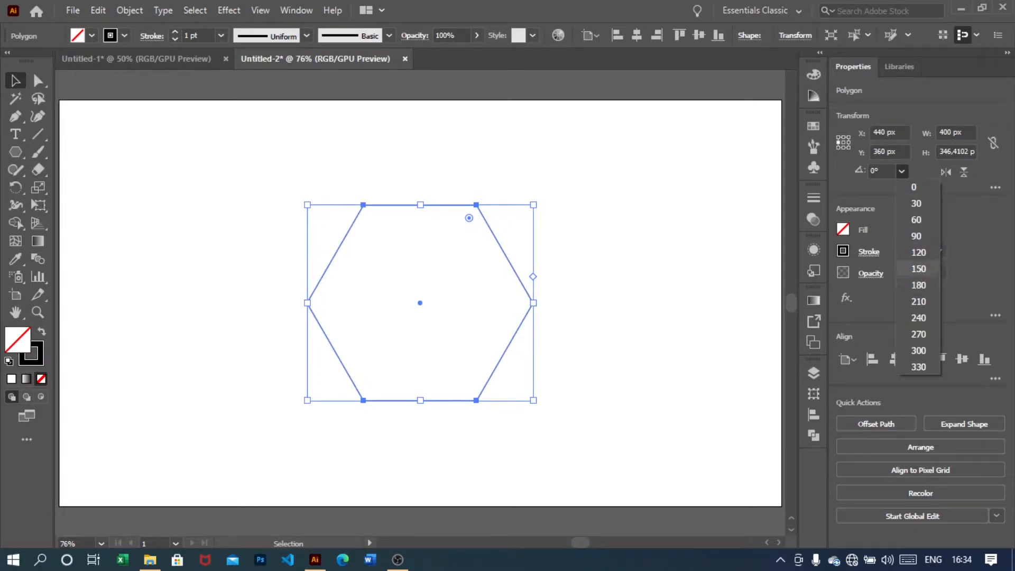
click(916, 235)
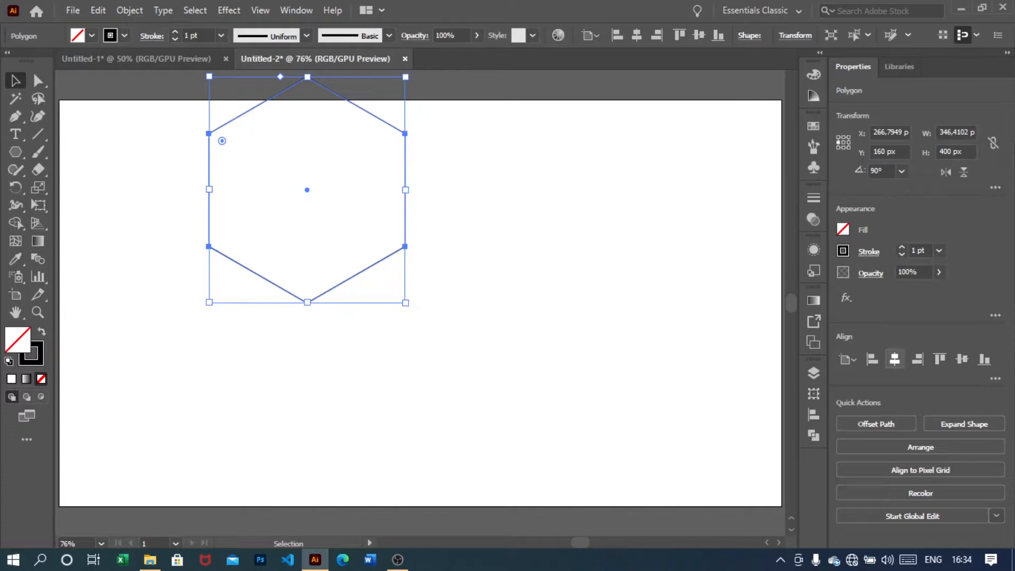
click(894, 358)
click(962, 359)
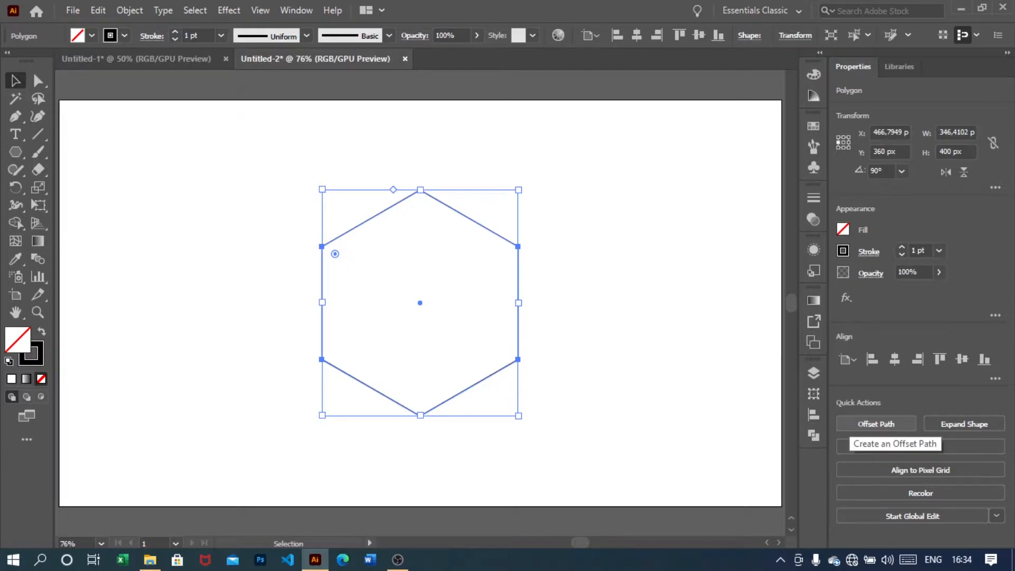
Create a 55 px offset path around the hexagon
click(876, 424)
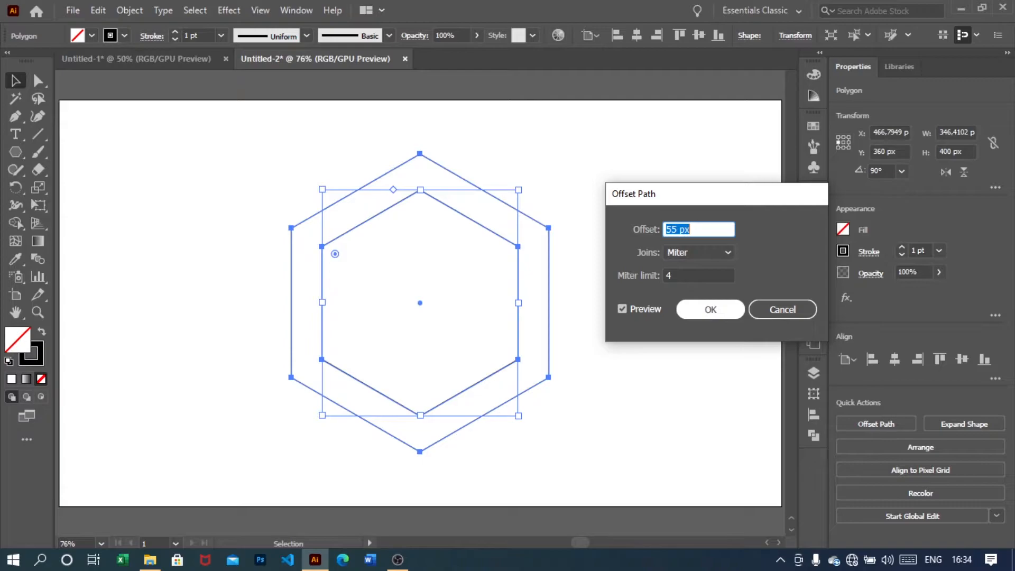
click(710, 309)
key(ctrl+shift+a)
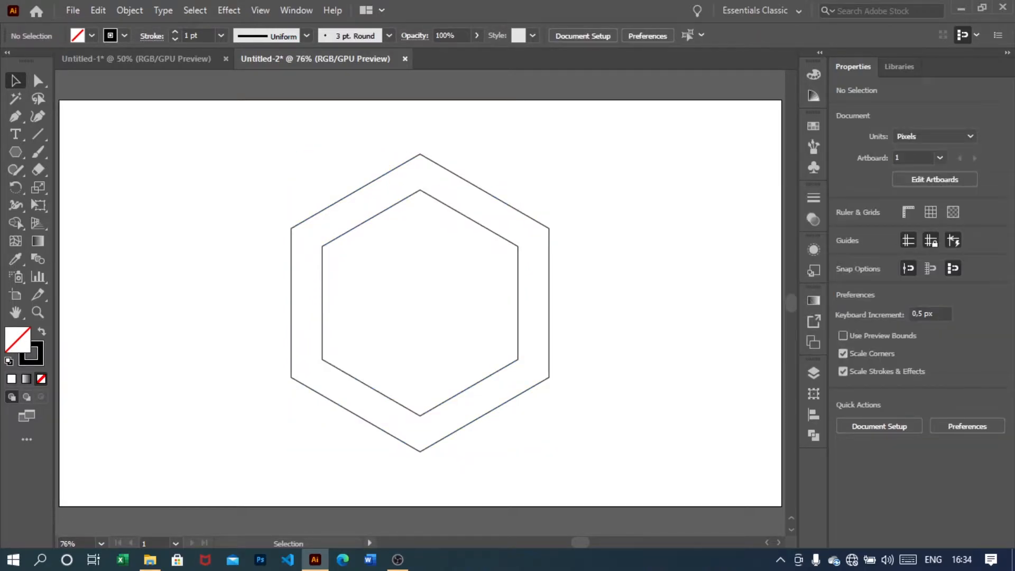
Draw a tall rectangle about 77 × 538 px to the left of the hexagons
right_click(16, 152)
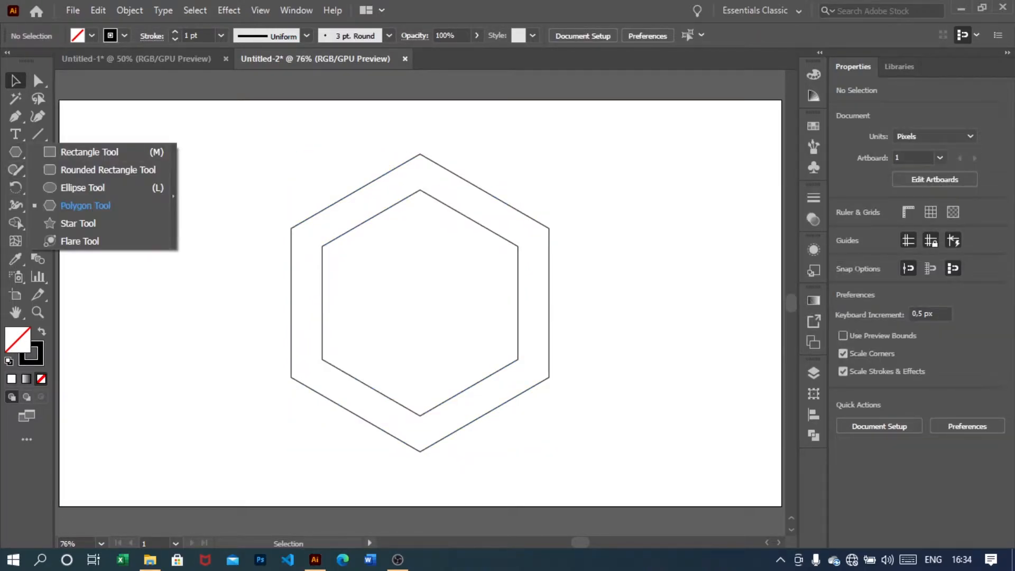
click(90, 151)
mouse_move(148, 136)
mouse_down()
mouse_move(104, 401)
mouse_move(192, 439)
mouse_up()
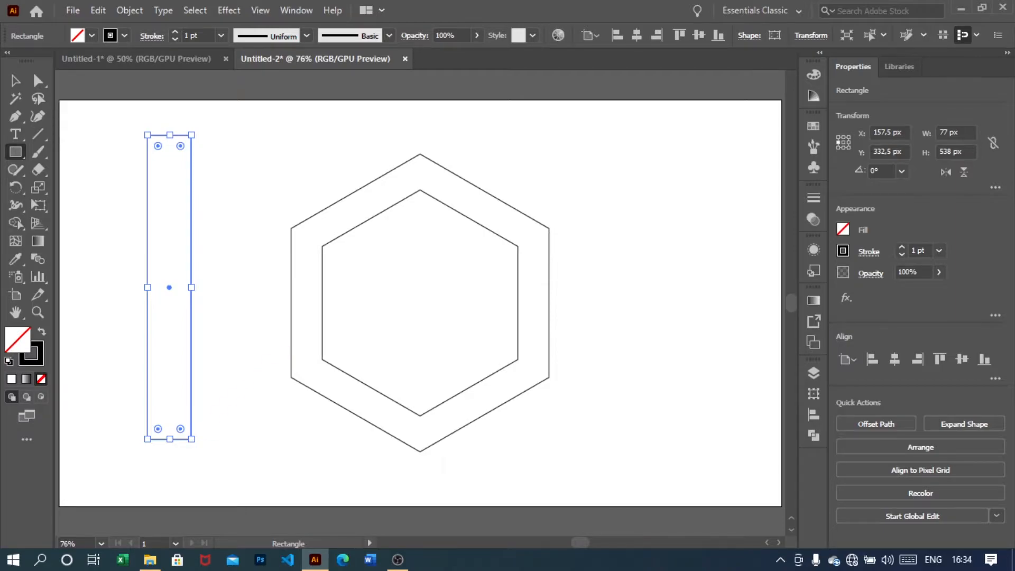
Set the rectangle's width to 55 px
click(956, 133)
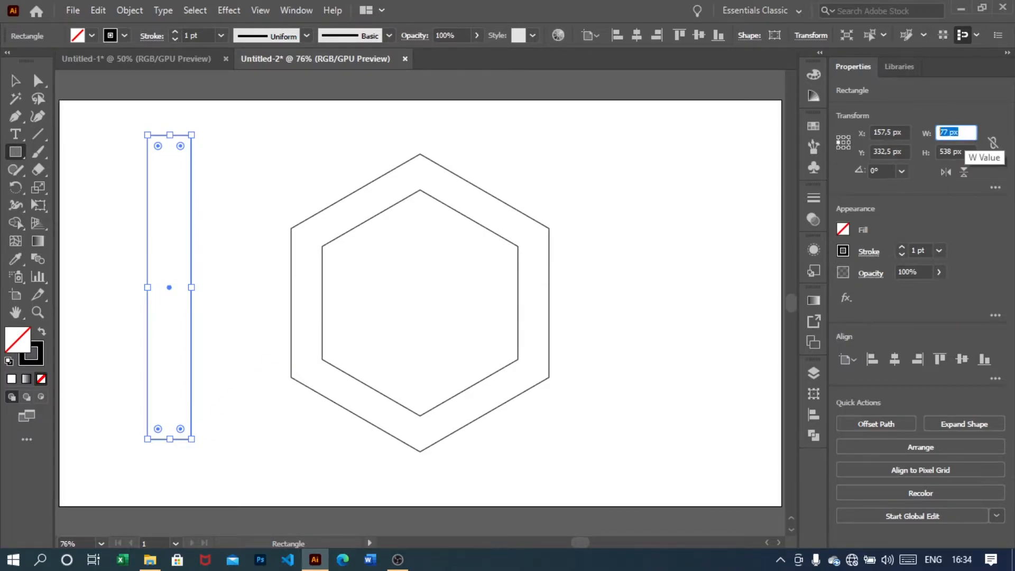
text(55)
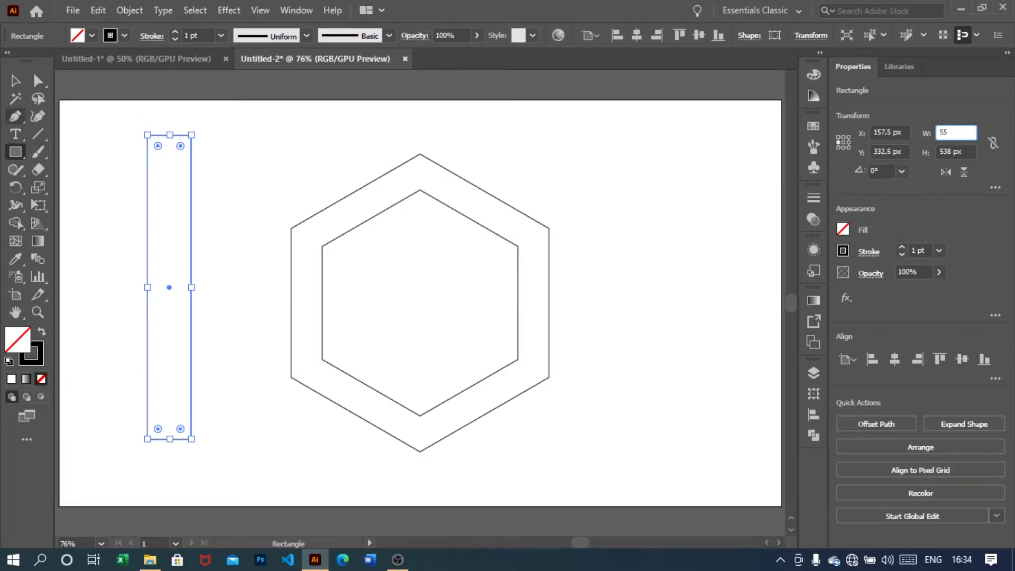
click(15, 81)
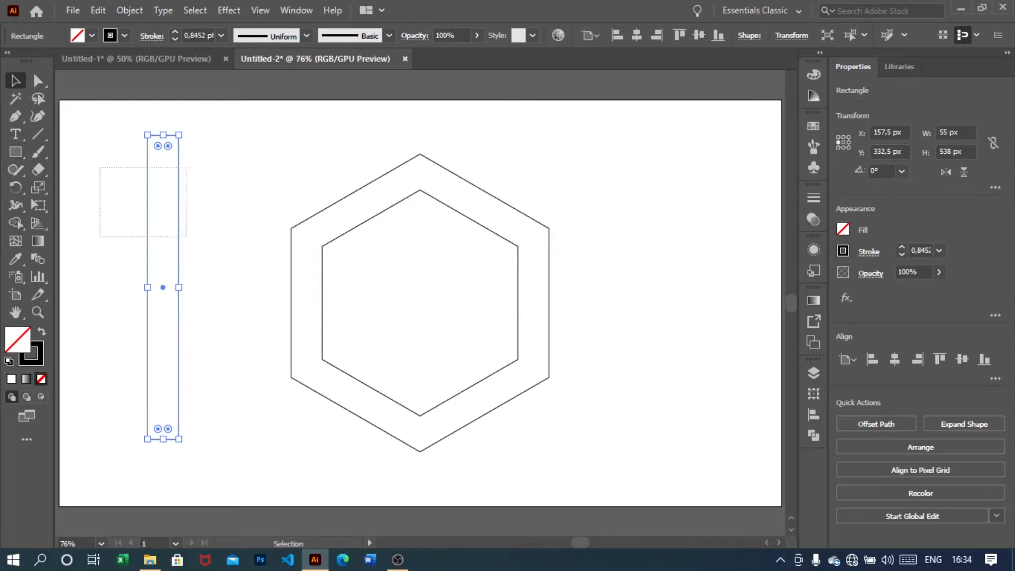
Center the rectangle horizontally and vertically on the artboard
click(894, 359)
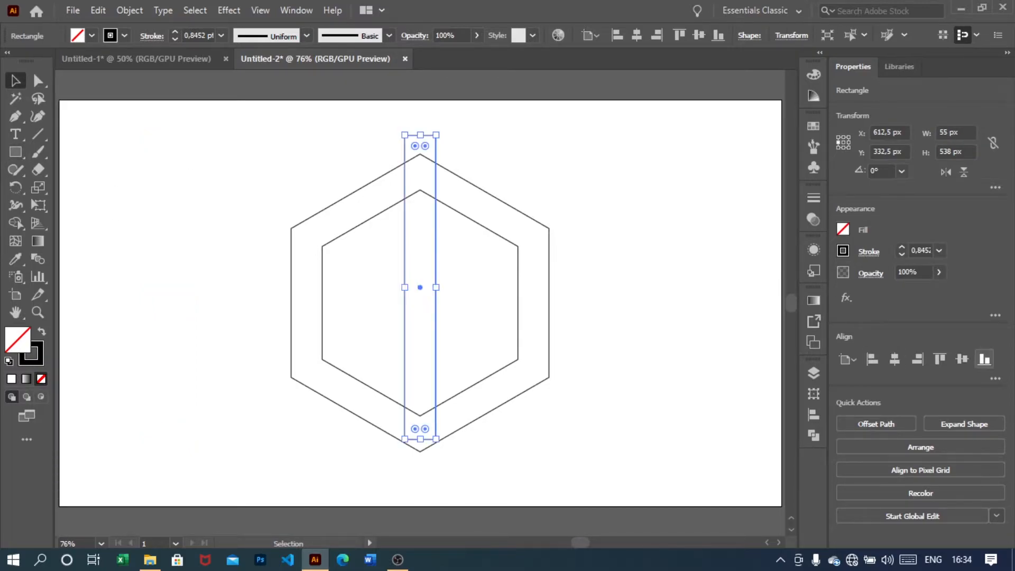
click(962, 359)
key(ctrl+shift+a)
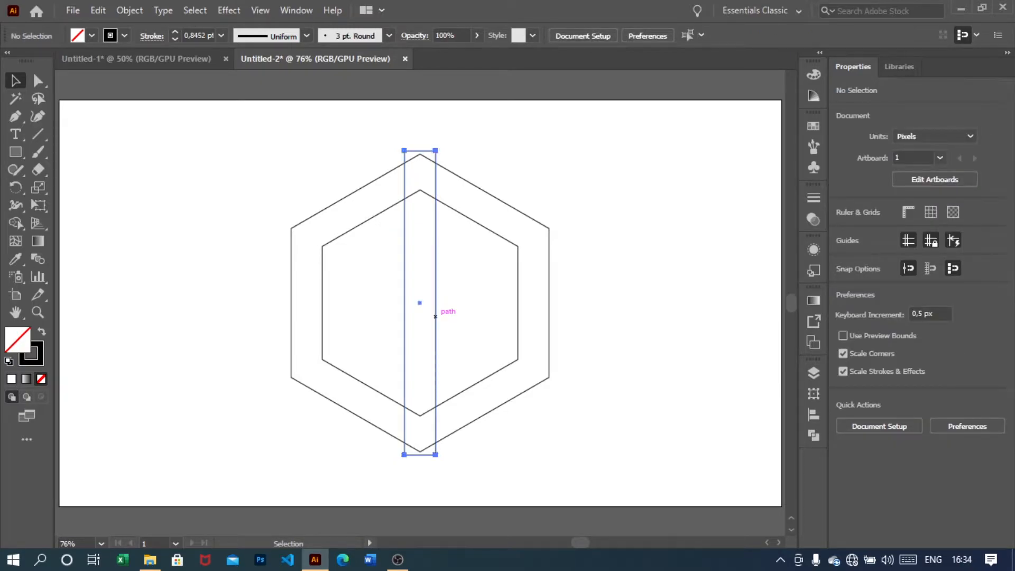
Duplicate the rectangle and place the copy to the right of the hexagons
click(436, 316)
drag(435, 283, 615, 288)
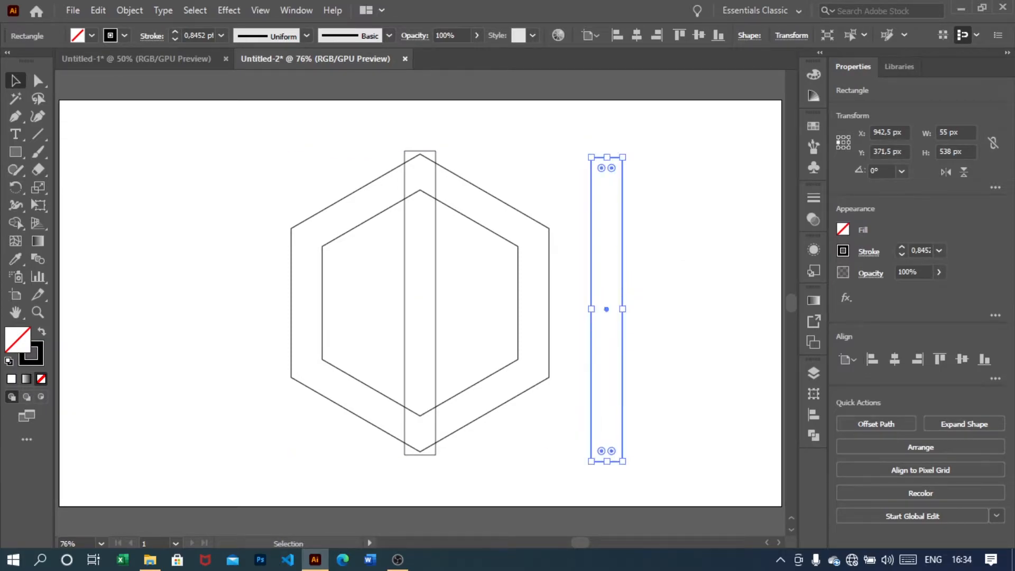
Set the stroke weight of all objects to 1 pt
key(ctrl+a)
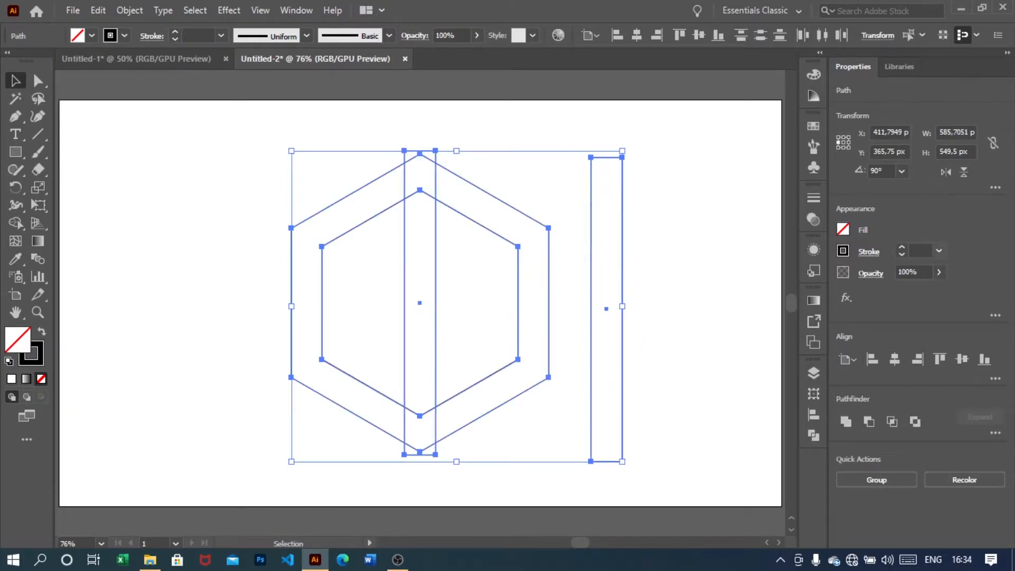
click(939, 250)
click(957, 315)
click(698, 296)
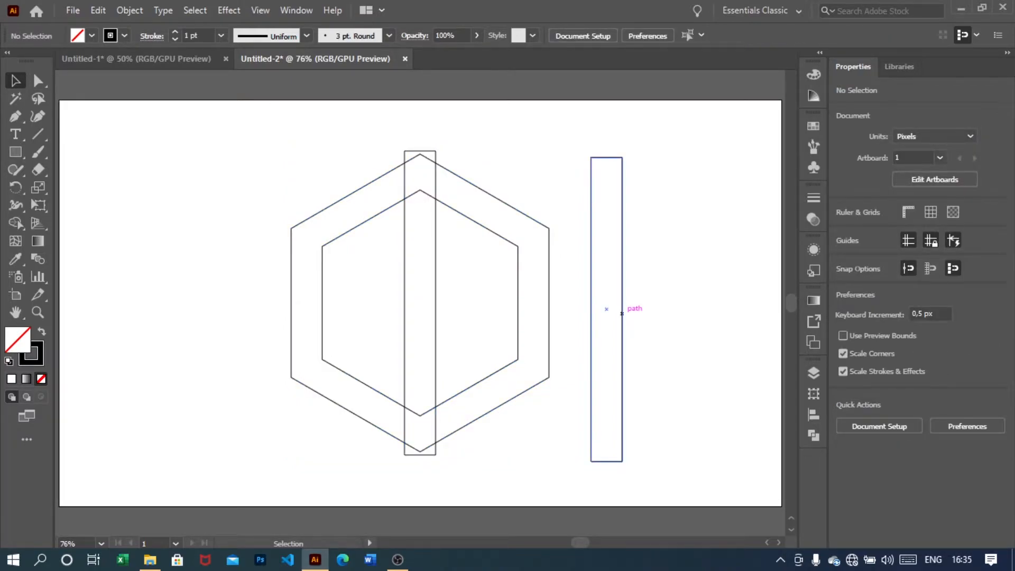
Duplicate the right rectangle further to the right
drag(621, 314, 748, 310)
click(688, 301)
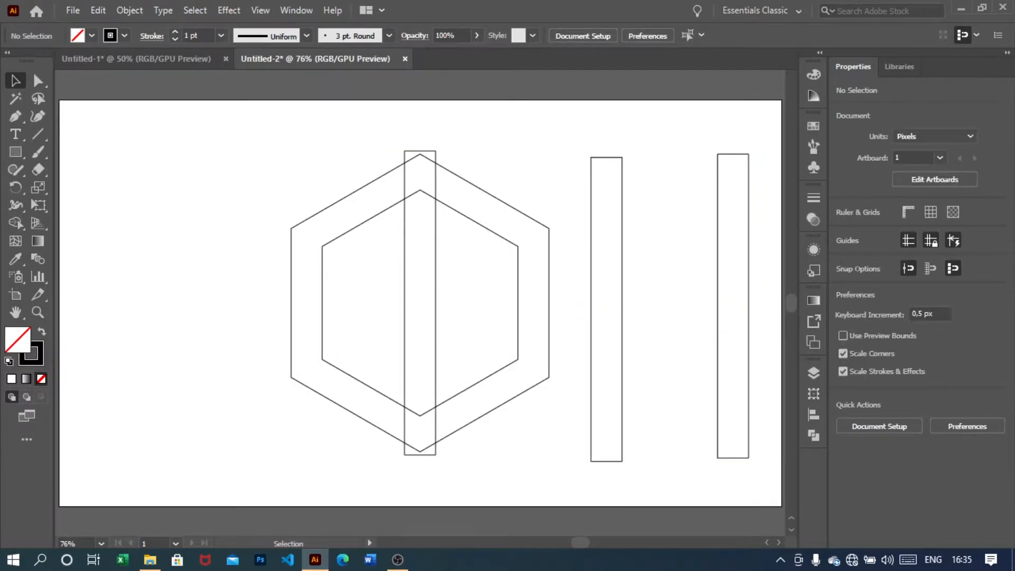
Group the two right rectangles and center the group on the artboard
drag(592, 127, 756, 252)
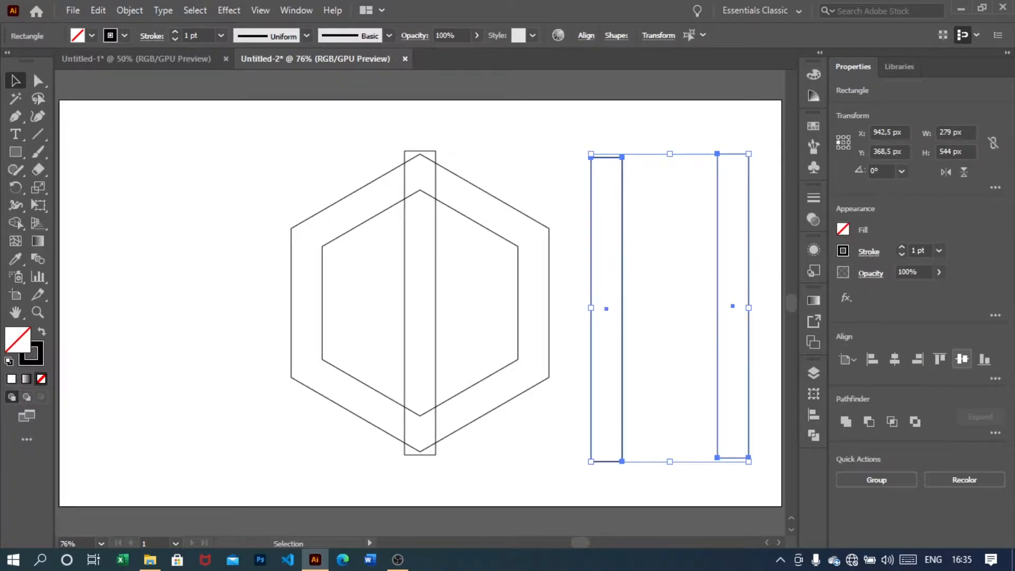
click(962, 359)
right_click(677, 241)
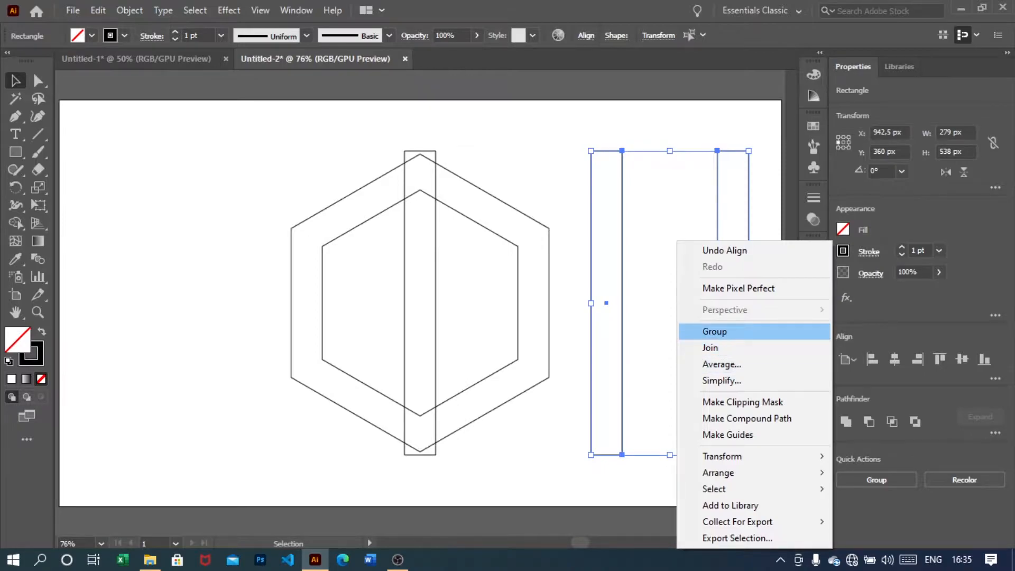
click(715, 331)
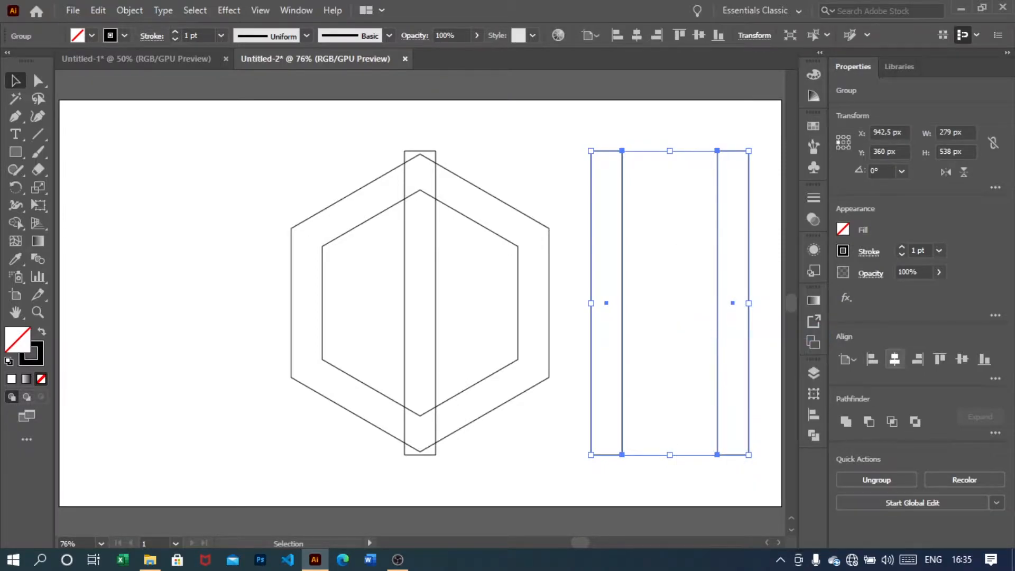
click(895, 359)
key(ctrl+shift+a)
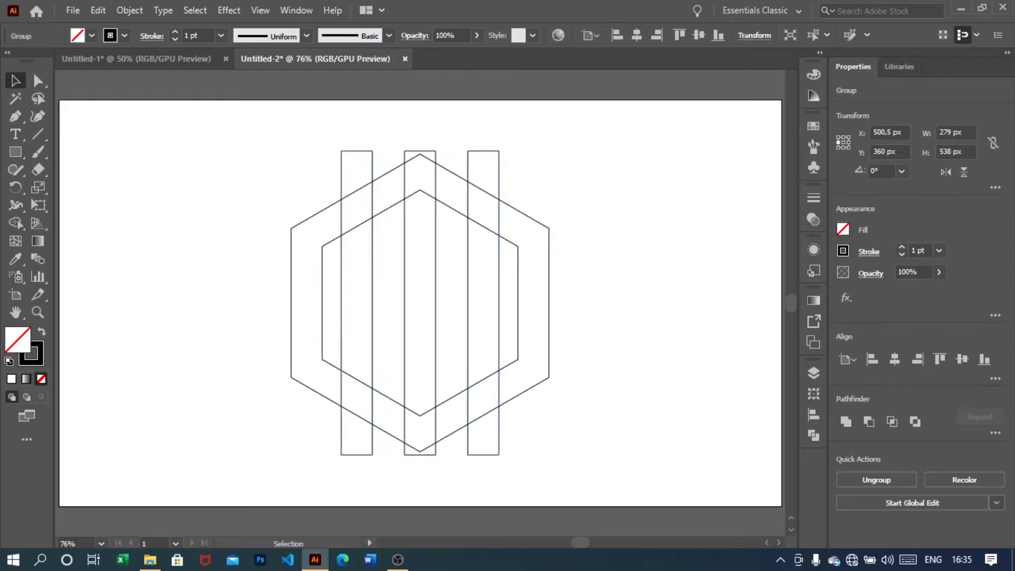
Duplicate the middle rectangle to the right and rotate the copy 300°
drag(435, 301, 656, 303)
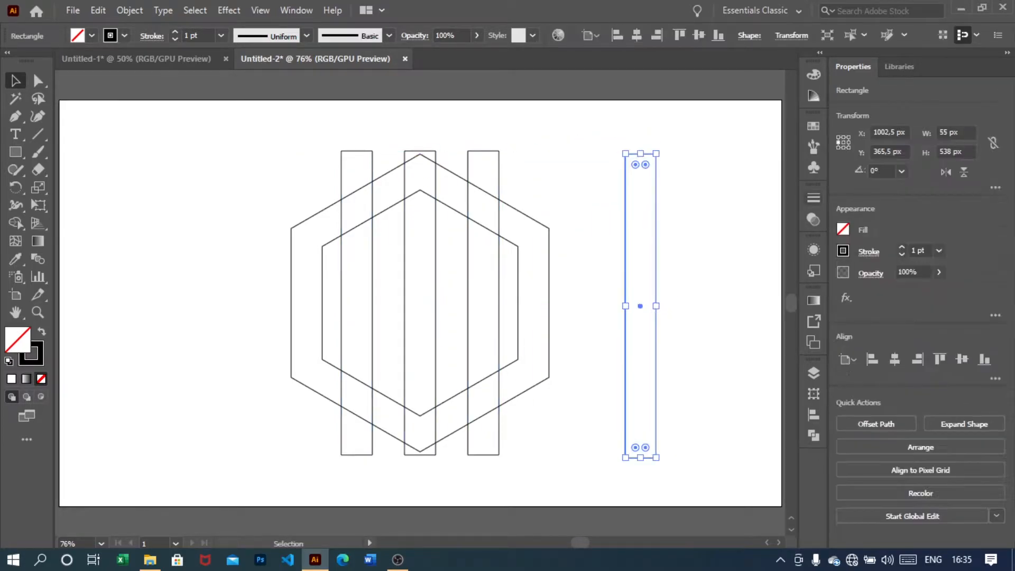
click(902, 171)
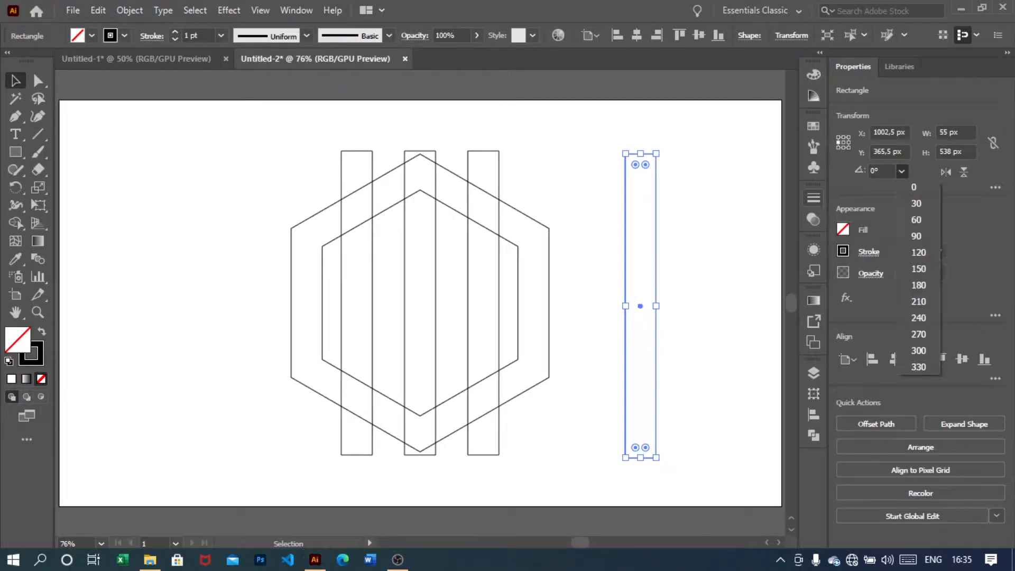
click(920, 351)
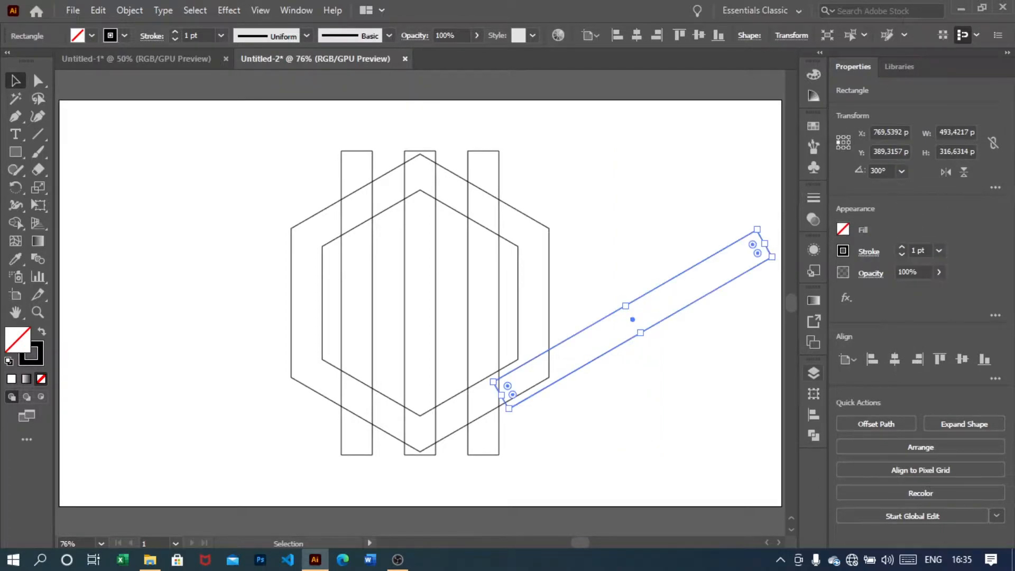
Duplicate the diagonal rectangle and reflect the copy about the vertical axis
drag(687, 305, 693, 367)
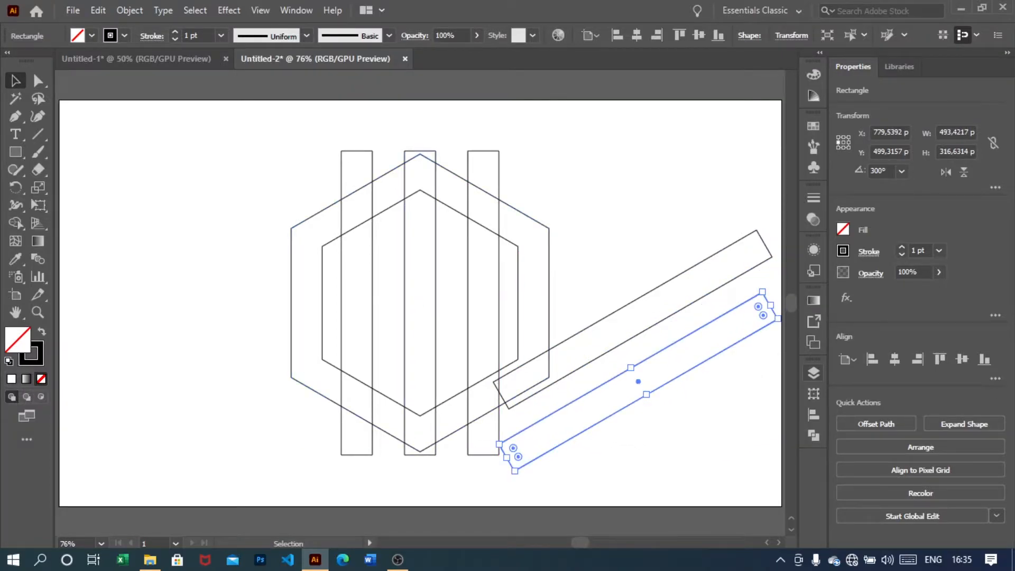
right_click(675, 364)
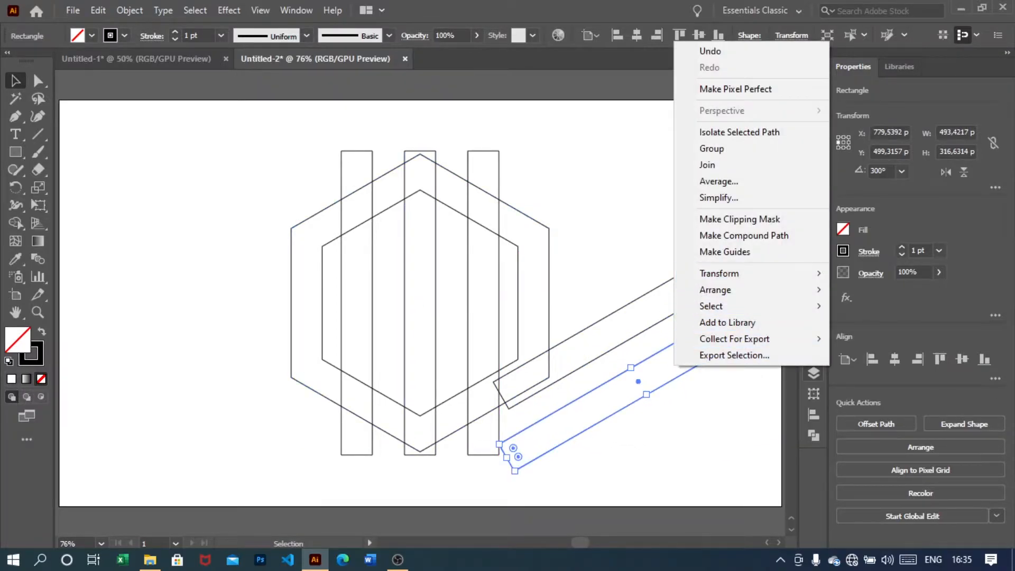
mouse_move(740, 273)
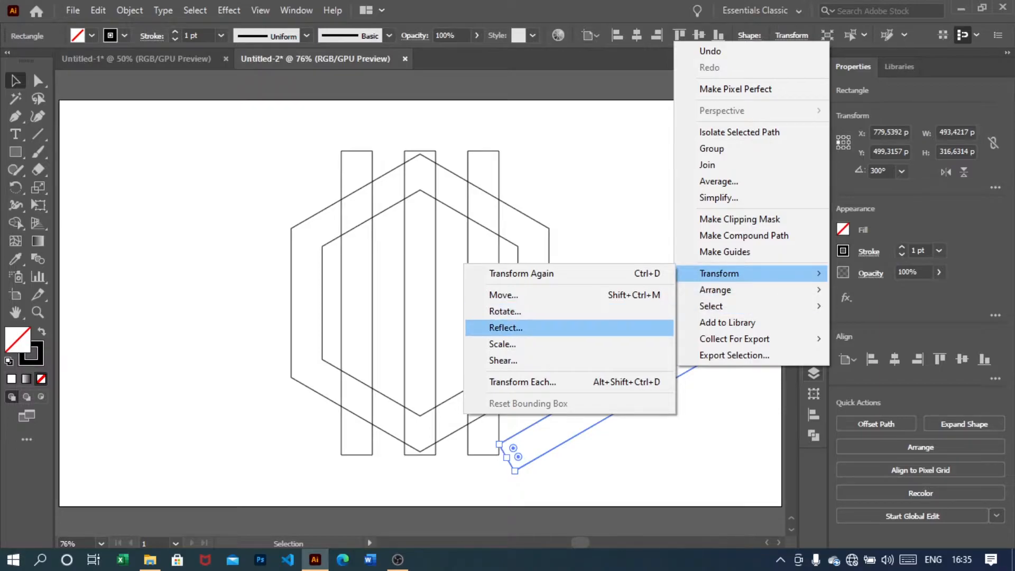
click(529, 327)
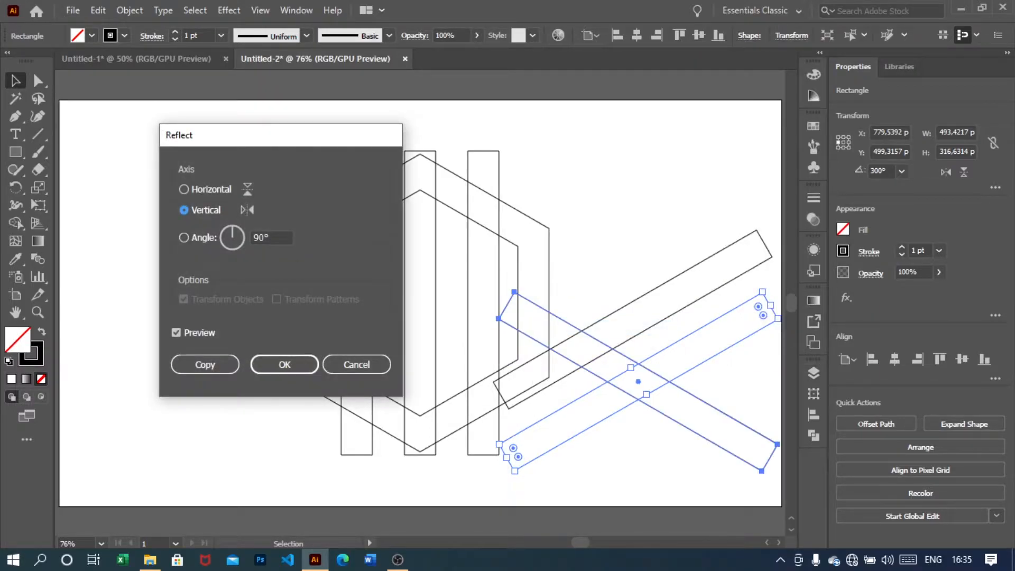
key(Return)
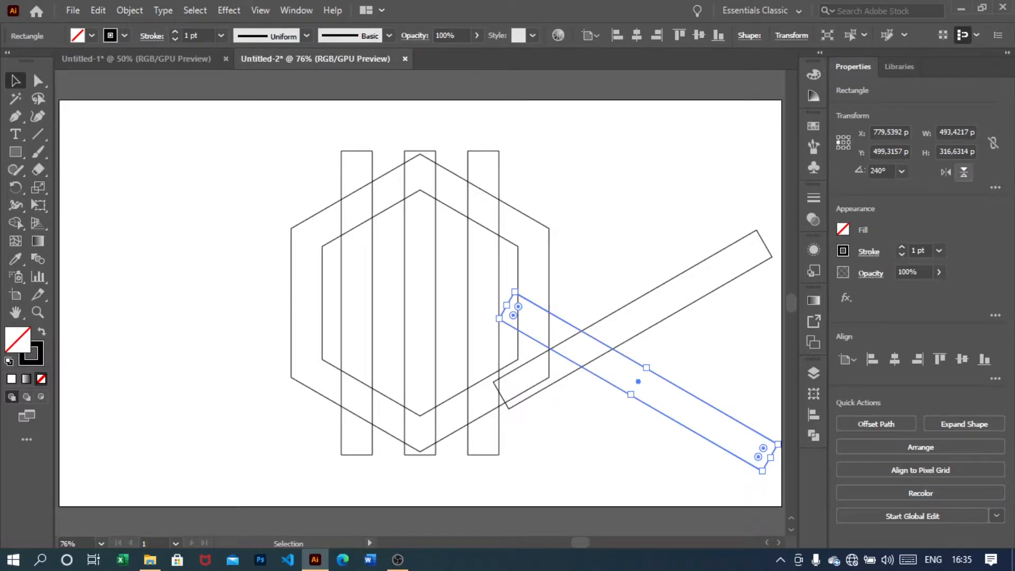
Center both diagonal rectangles together on the artboard
drag(671, 233, 634, 454)
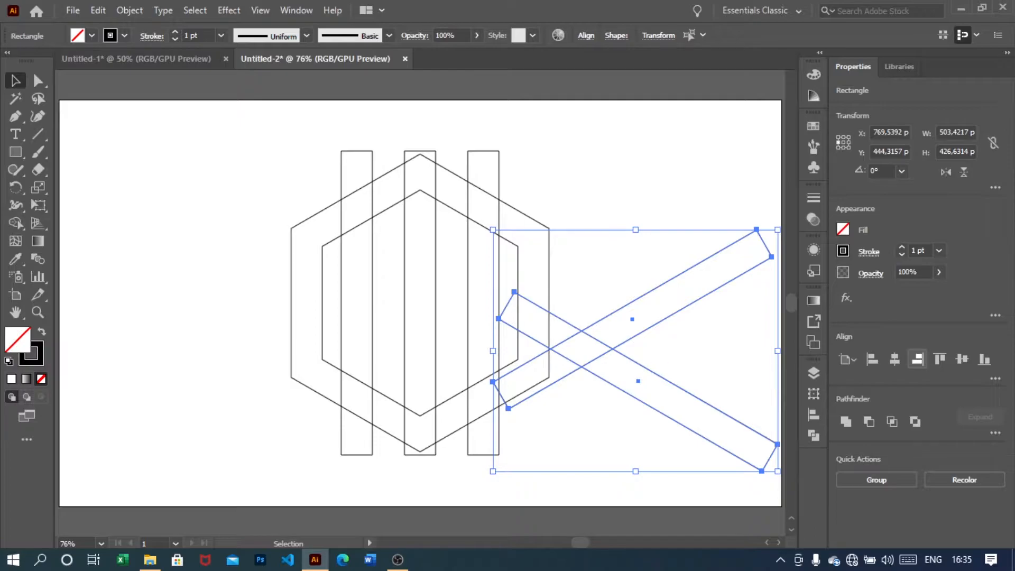
click(895, 359)
click(962, 360)
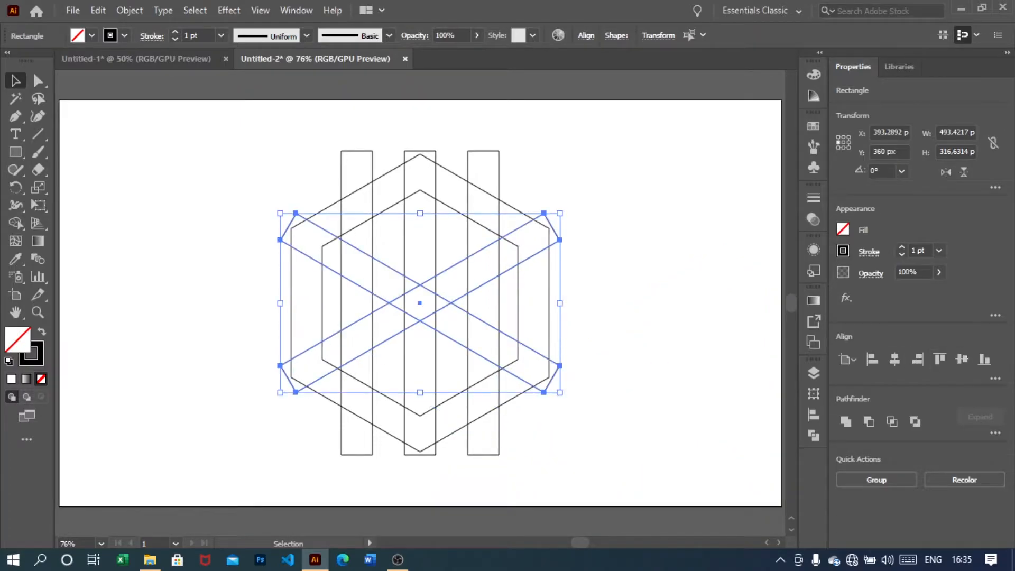
click(640, 338)
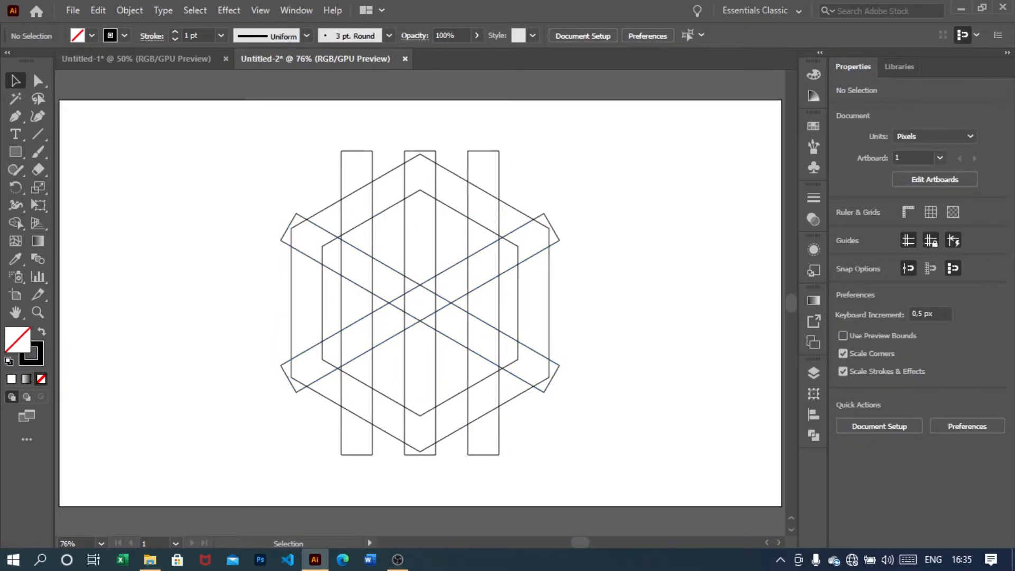
Duplicate both diagonal rectangles upward to form a second crossing pair above the original pair
drag(420, 329, 418, 276)
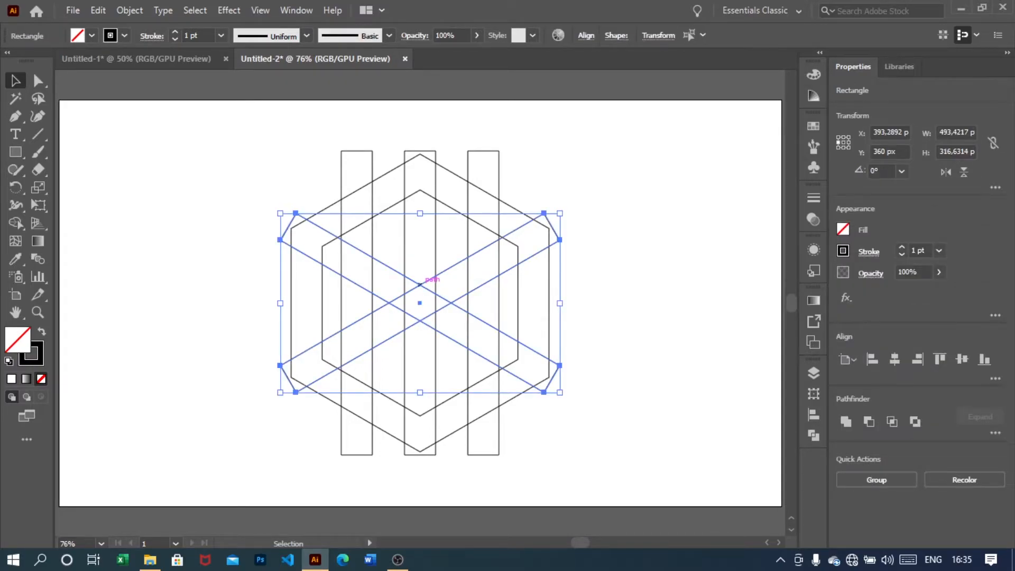
drag(420, 284, 420, 240)
key(ctrl+shift+a)
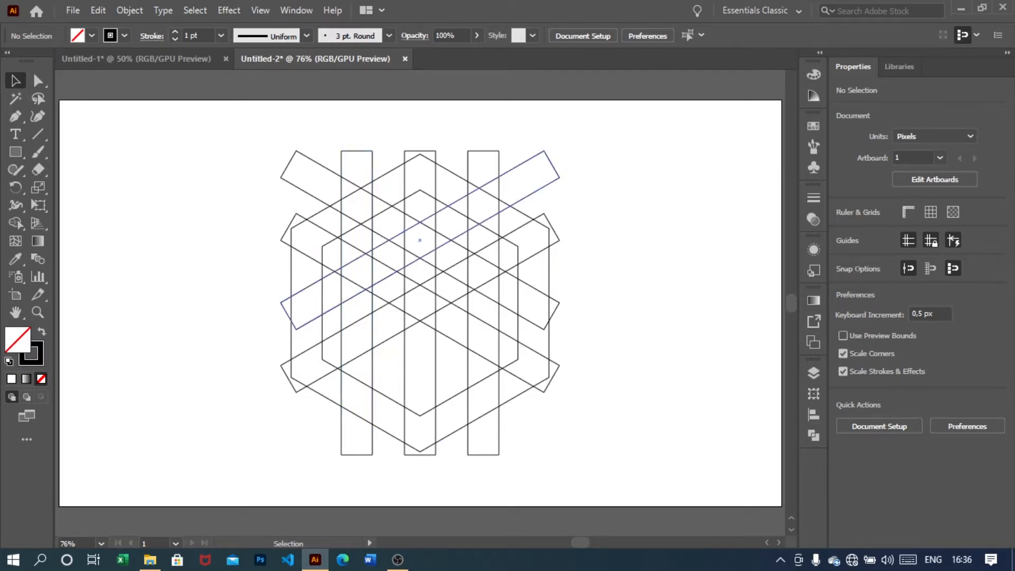
Lengthen the upper rising rectangle by stretching its lower-left end outward
click(288, 317)
drag(288, 316, 259, 332)
click(230, 328)
Lengthen the upper falling rectangle by stretching its lower-right end outward
click(550, 162)
click(606, 228)
click(553, 315)
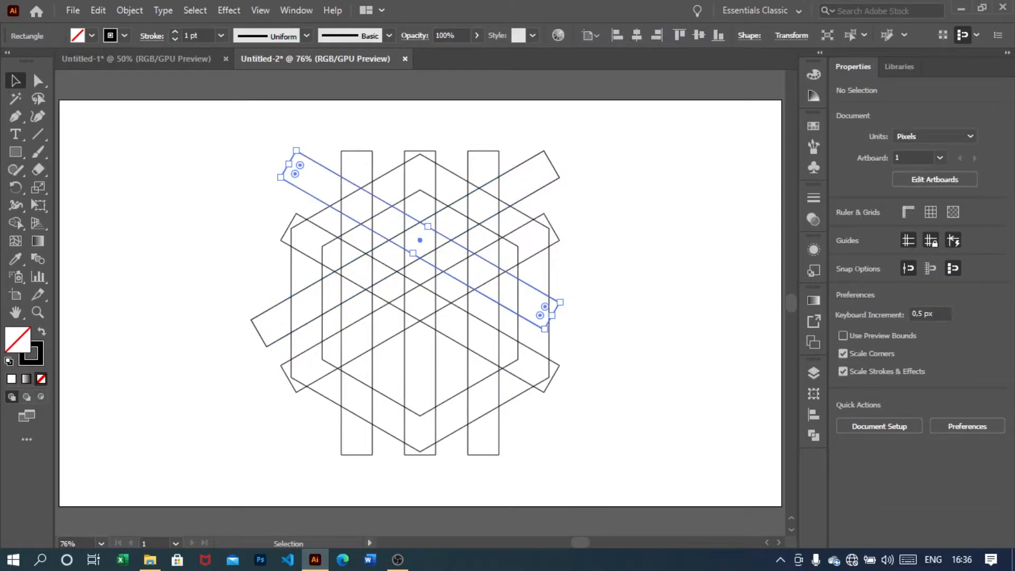
drag(552, 316, 578, 331)
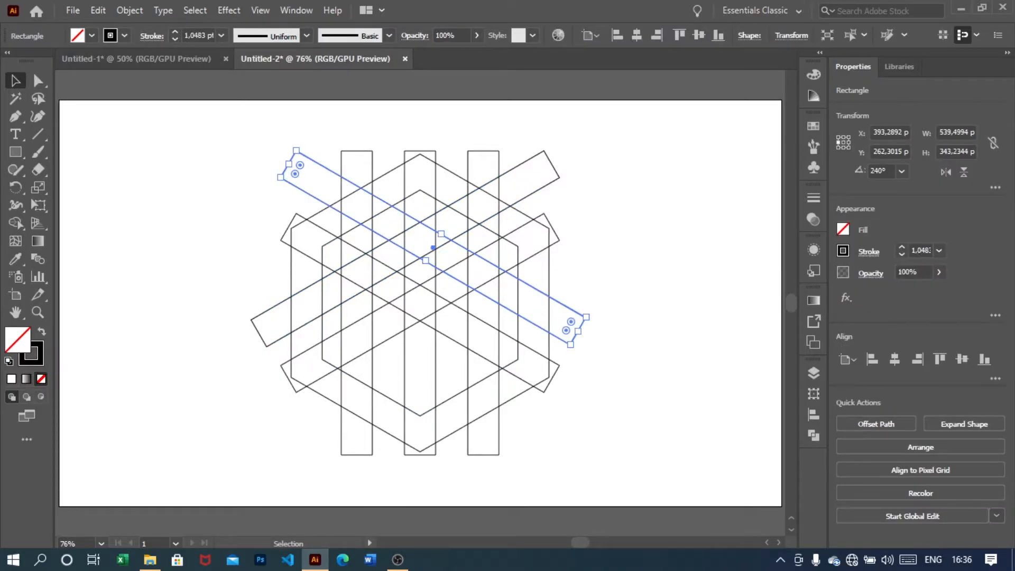
click(613, 350)
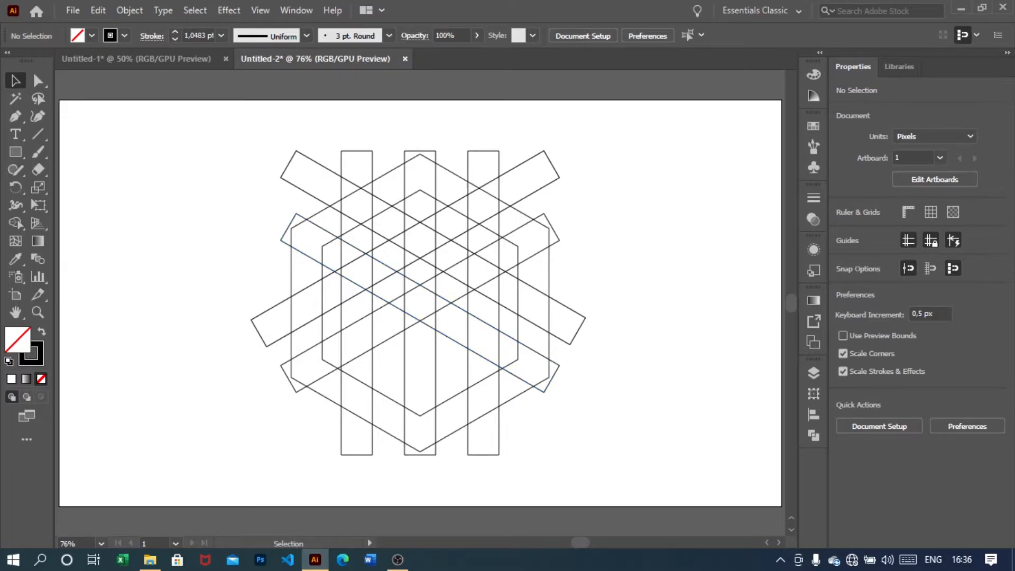
Select everything and use Shape Builder to delete the rectangle pieces protruding beyond the outer hexagon
key(ctrl+a)
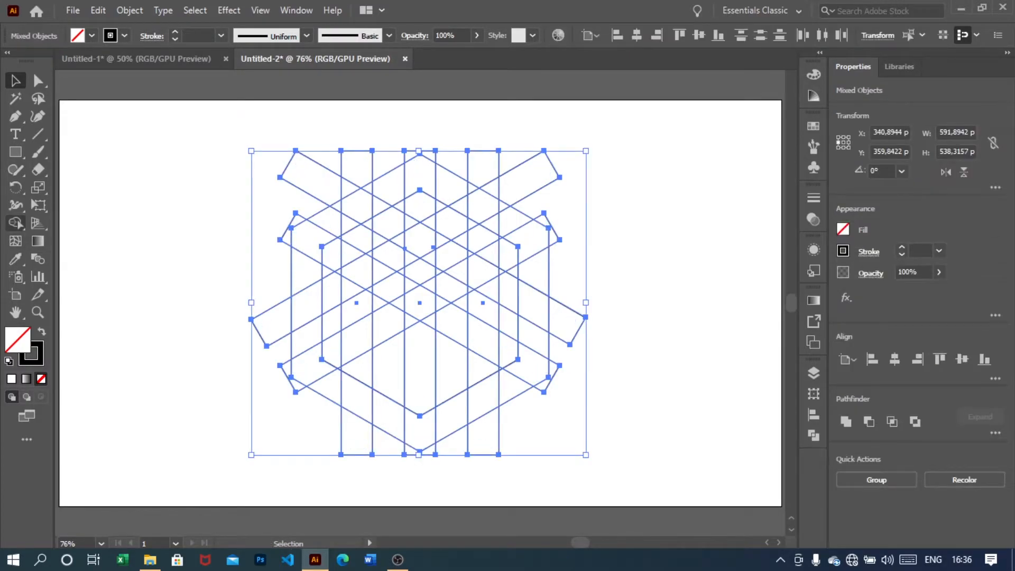
click(16, 223)
click(95, 223)
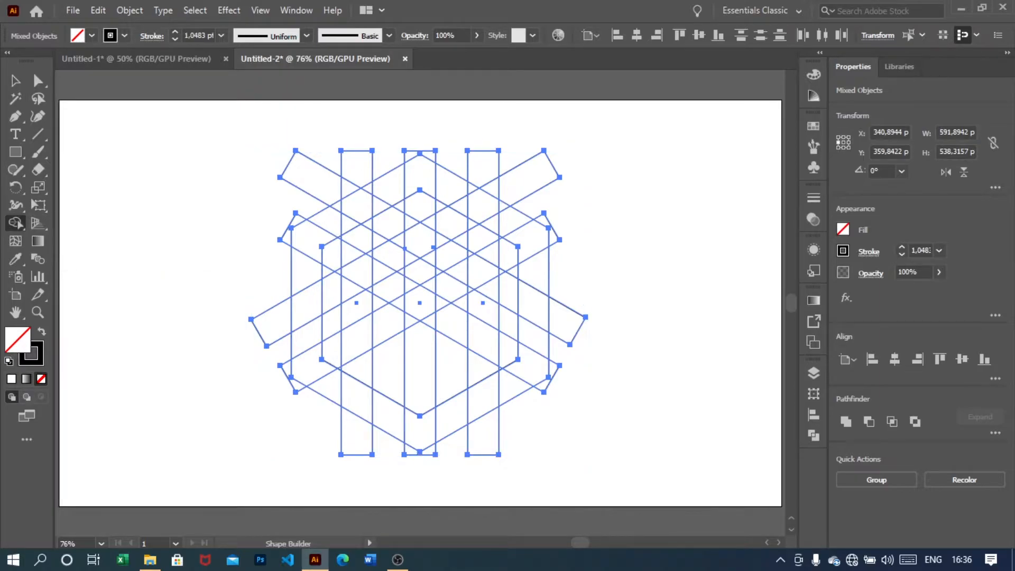
mouse_move(263, 186)
mouse_down()
mouse_move(360, 164)
mouse_move(342, 194)
mouse_move(361, 165)
mouse_move(429, 138)
mouse_move(497, 176)
mouse_move(559, 184)
mouse_move(548, 215)
mouse_move(556, 237)
mouse_move(572, 242)
mouse_move(561, 286)
mouse_move(578, 355)
mouse_move(504, 432)
mouse_move(442, 456)
mouse_move(413, 461)
mouse_move(352, 442)
mouse_move(273, 372)
mouse_move(264, 341)
mouse_move(273, 251)
mouse_move(288, 222)
mouse_up()
drag(361, 167, 375, 158)
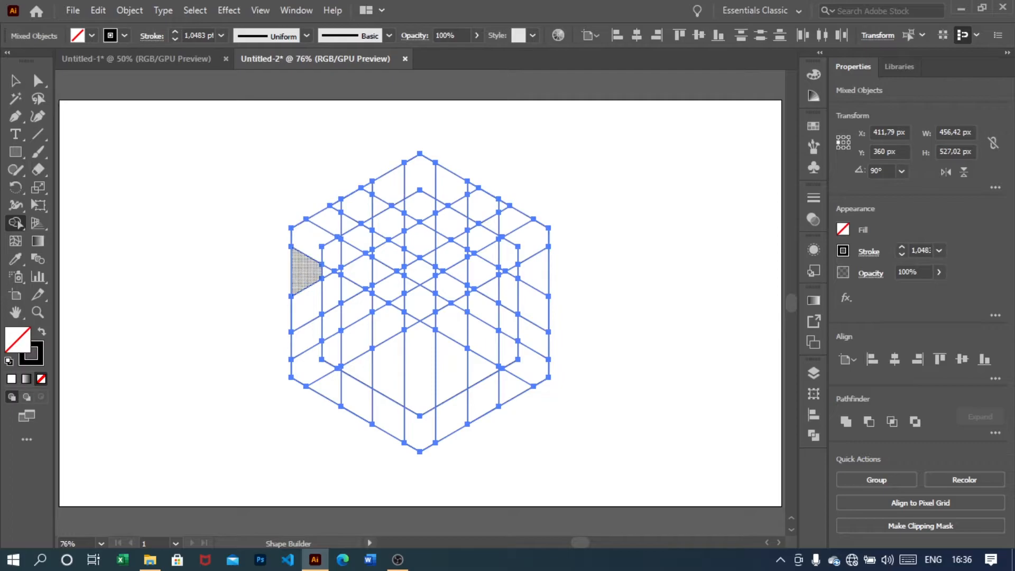
Delete the crossing segments in the band between the hexagons and inside the lower front faces with Shape Builder
mouse_move(372, 189)
mouse_down()
mouse_move(343, 201)
mouse_move(304, 240)
mouse_move(299, 343)
mouse_move(304, 374)
mouse_move(391, 420)
mouse_up()
mouse_move(452, 415)
mouse_down()
mouse_move(516, 386)
mouse_move(534, 359)
mouse_move(533, 254)
mouse_move(510, 214)
mouse_move(452, 185)
mouse_move(487, 222)
mouse_up()
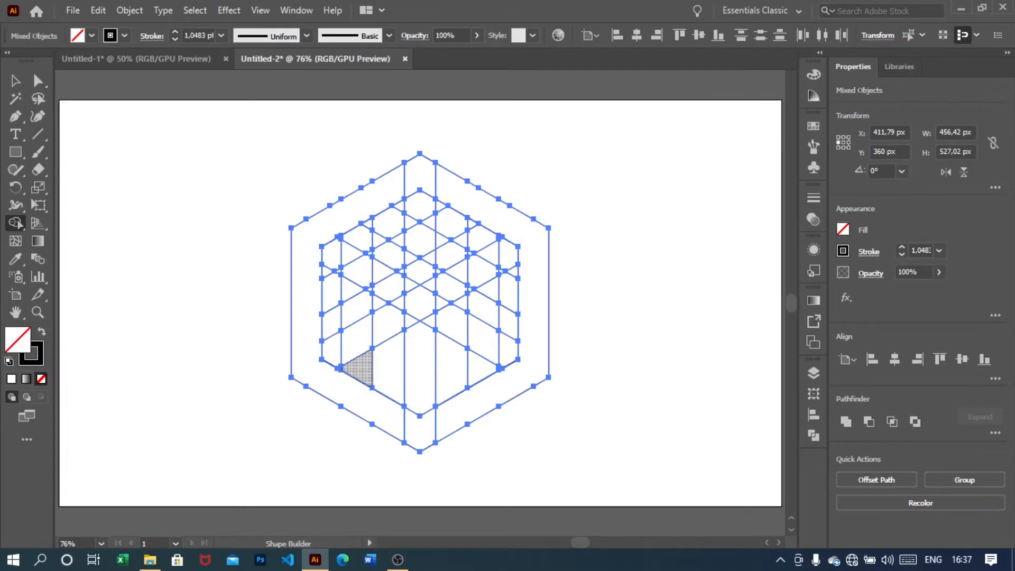
mouse_move(361, 369)
mouse_down()
mouse_move(357, 318)
mouse_move(367, 288)
mouse_move(342, 248)
mouse_move(423, 302)
mouse_move(458, 271)
mouse_move(495, 272)
mouse_move(483, 376)
mouse_move(425, 339)
mouse_move(429, 310)
mouse_move(420, 416)
mouse_up()
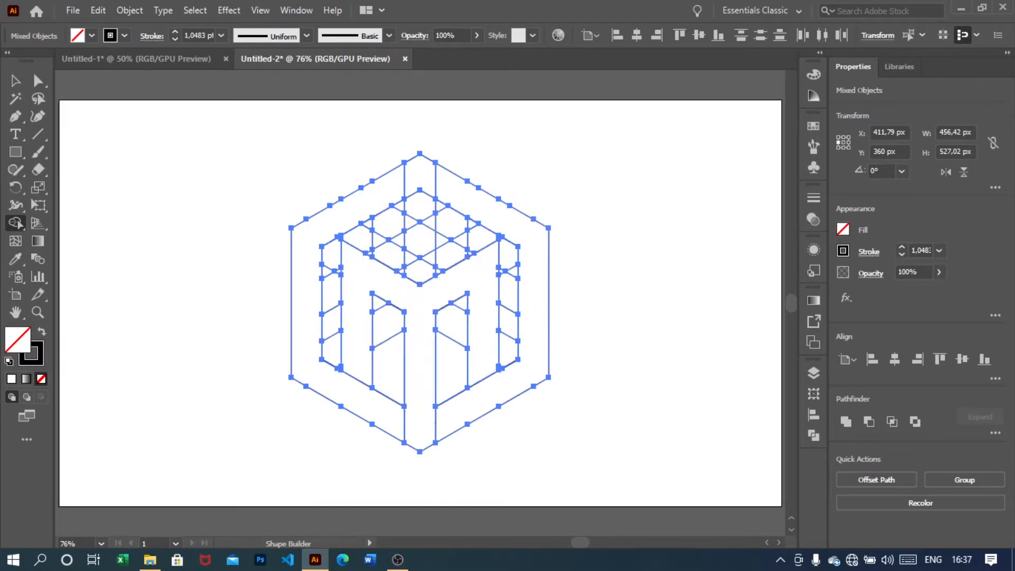
Merge the fragments of the top face and central notch into single shapes with Shape Builder
scroll(420, 278, up, 3)
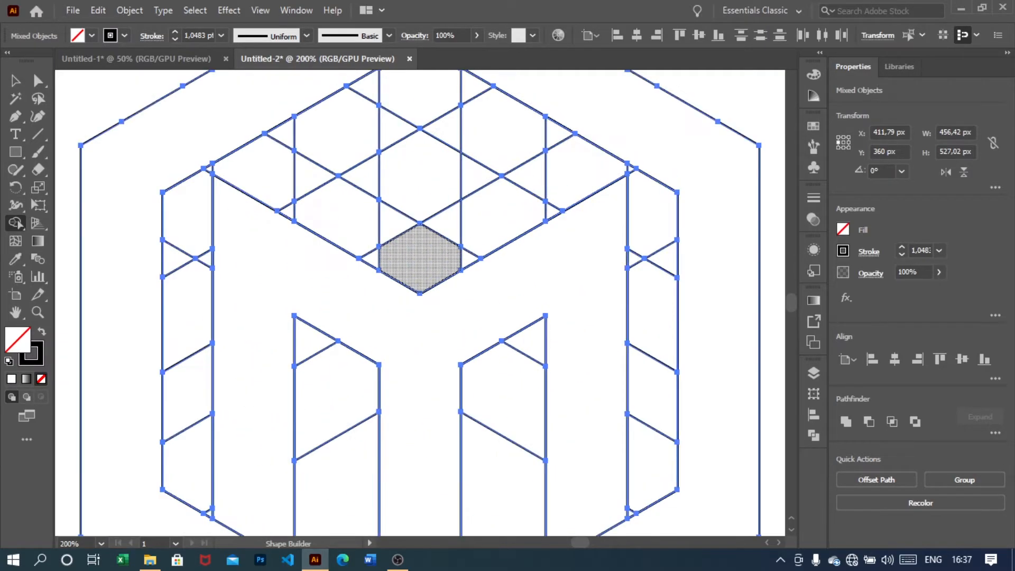
scroll(420, 278, up, 2)
mouse_move(242, 199)
mouse_down()
mouse_move(417, 304)
mouse_move(431, 282)
mouse_move(484, 273)
mouse_move(555, 218)
mouse_up()
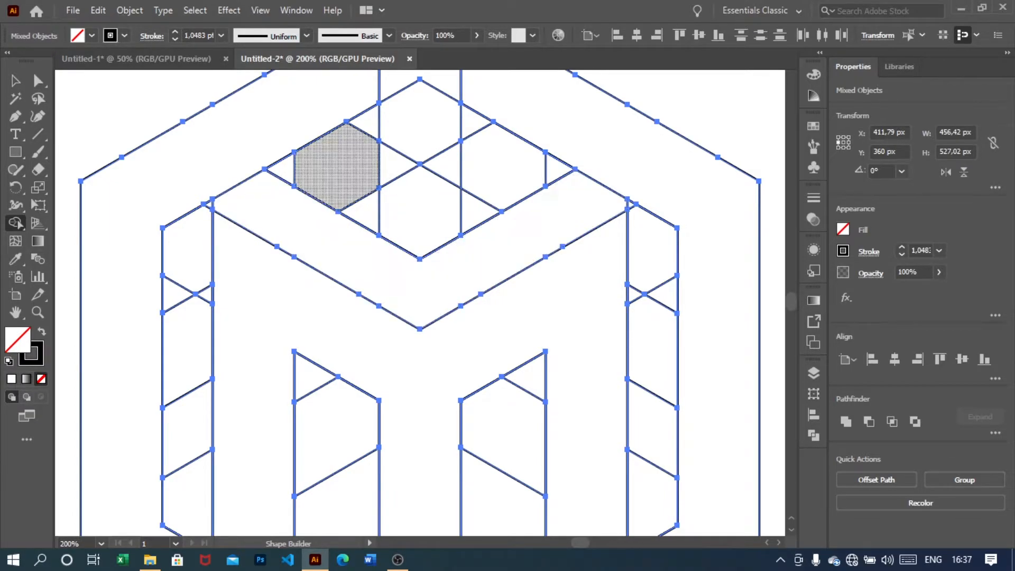
mouse_move(322, 159)
mouse_down()
mouse_move(416, 209)
mouse_move(477, 198)
mouse_move(529, 165)
mouse_move(547, 168)
mouse_move(280, 169)
mouse_up()
scroll(280, 169, up, 2)
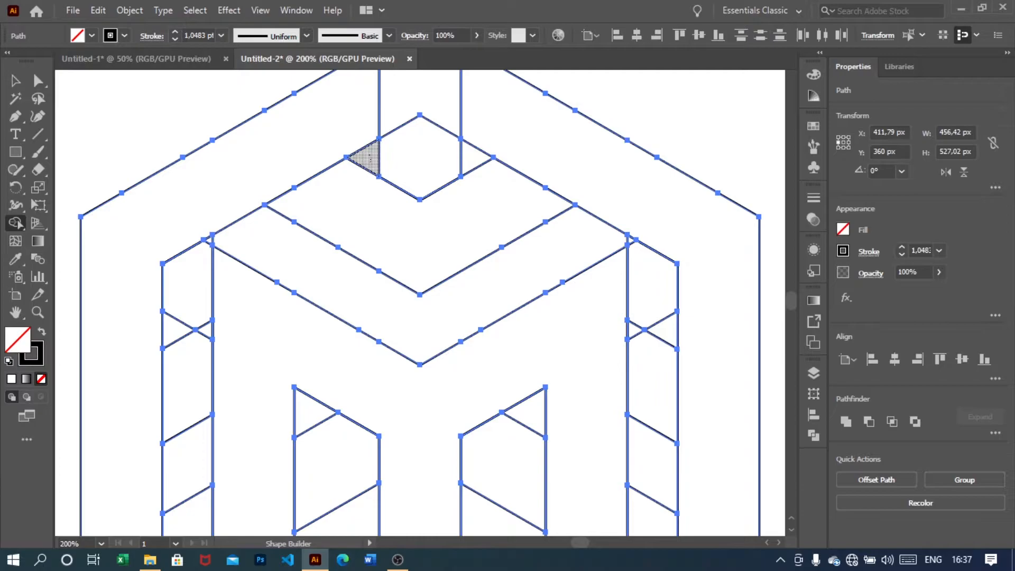
mouse_move(421, 223)
mouse_down()
mouse_move(411, 145)
mouse_move(423, 171)
mouse_up()
scroll(412, 145, up, 3)
drag(421, 329, 421, 329)
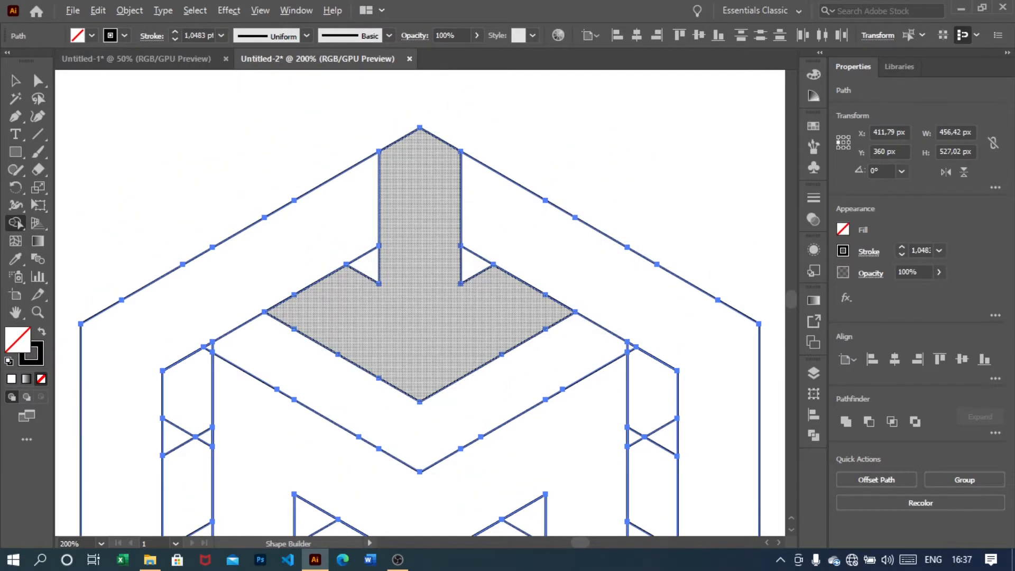
Try to merge the cells of the right vertical bar with Shape Builder, then undo it
key(ctrl+minus)
key(ctrl+minus)
key(ctrl+minus)
scroll(430, 268, down, 2)
scroll(429, 271, up, 2)
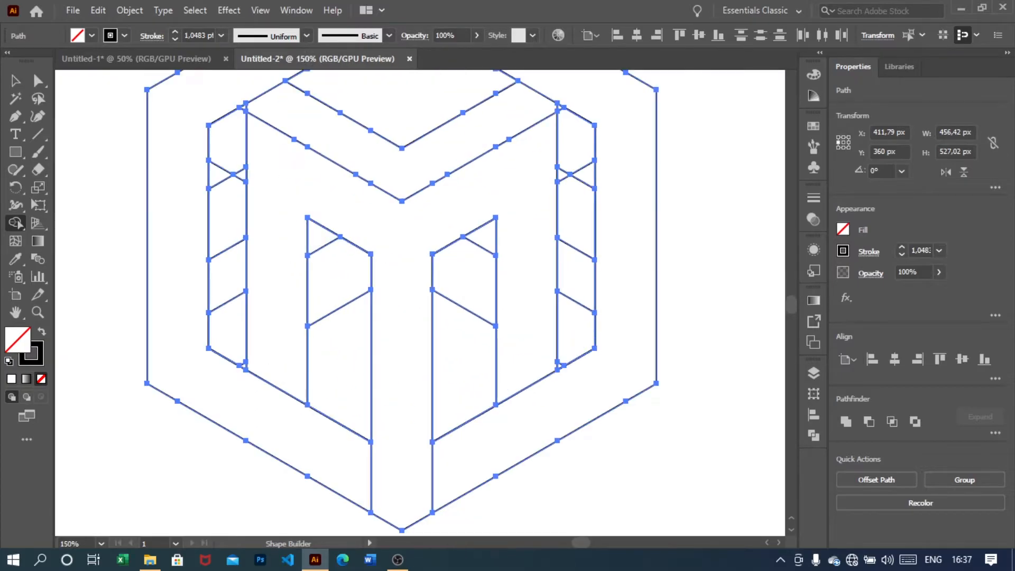
scroll(438, 272, right, 5)
scroll(438, 272, right, 1)
scroll(438, 272, up, 3)
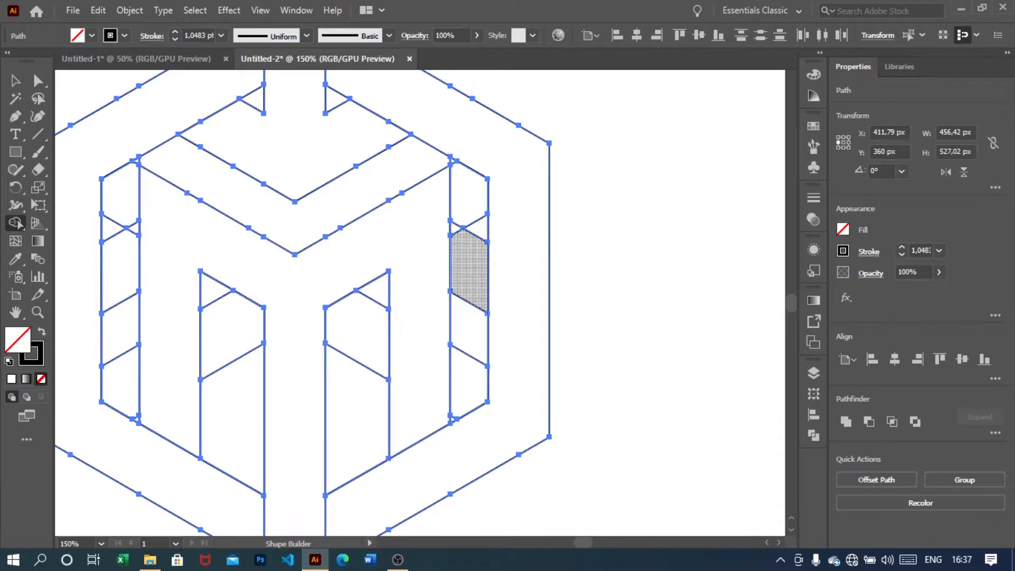
scroll(453, 402, up, 1)
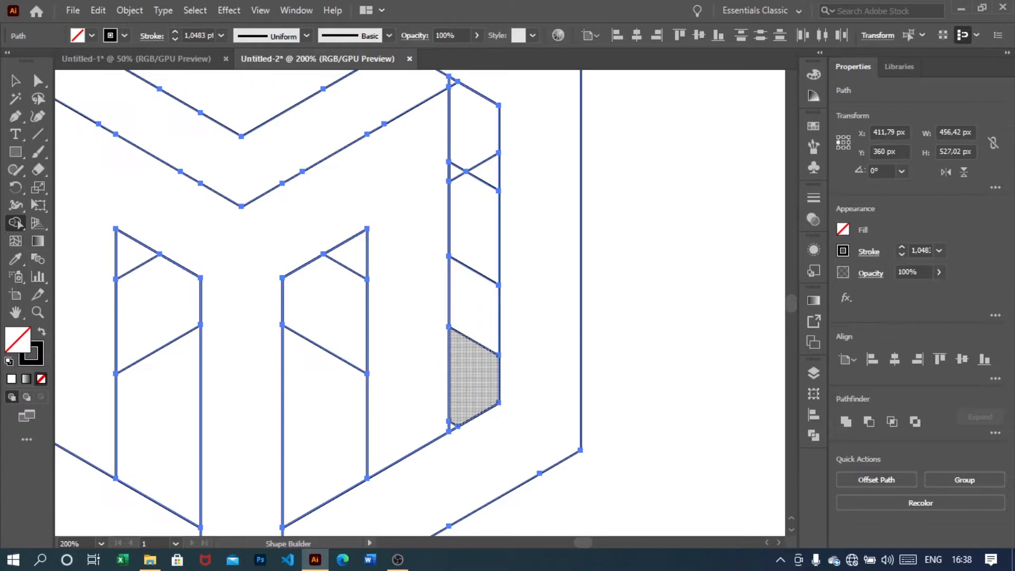
mouse_move(463, 377)
mouse_down()
mouse_move(474, 177)
mouse_move(465, 135)
mouse_move(444, 164)
mouse_up()
key(ctrl+z)
Merge the right vertical bar and the upper inner band into single shapes with Shape Builder
scroll(423, 304, up, 1)
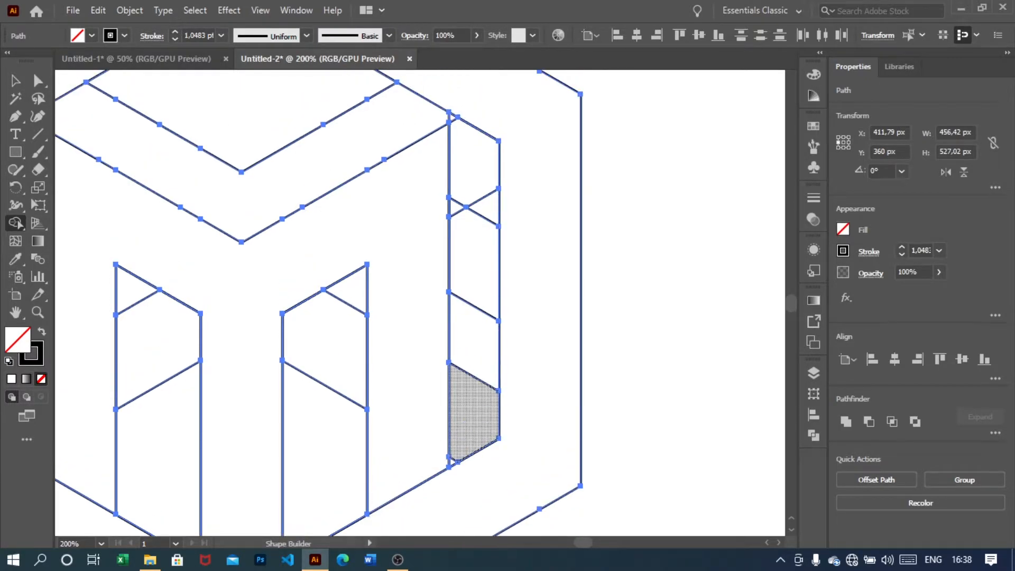
mouse_move(453, 459)
mouse_down()
mouse_move(479, 214)
mouse_move(473, 159)
mouse_up()
drag(454, 118, 423, 127)
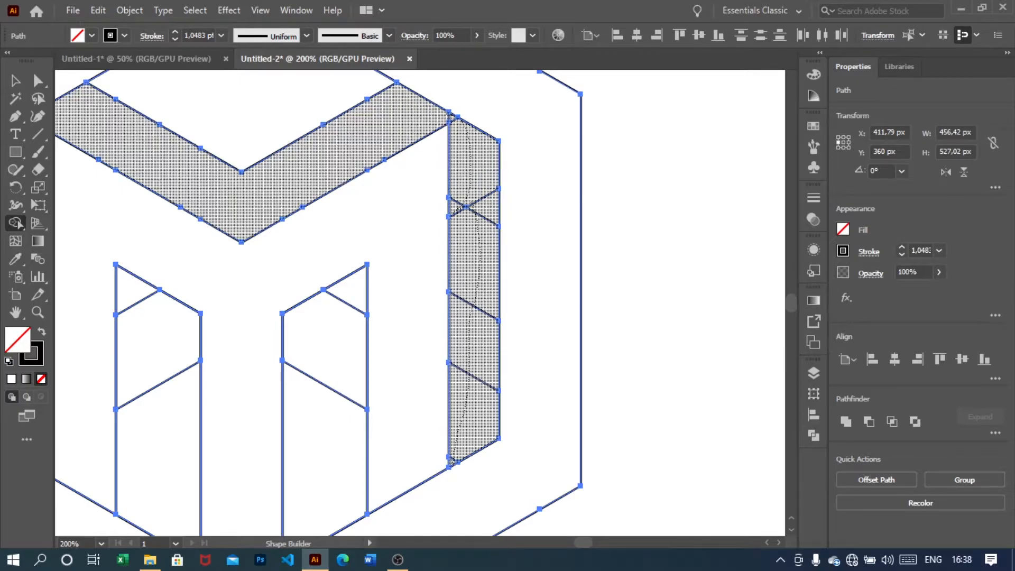
Merge the cells of the left vertical bar into one shape with Shape Builder
scroll(419, 132, down, 3)
scroll(338, 228, left, 2)
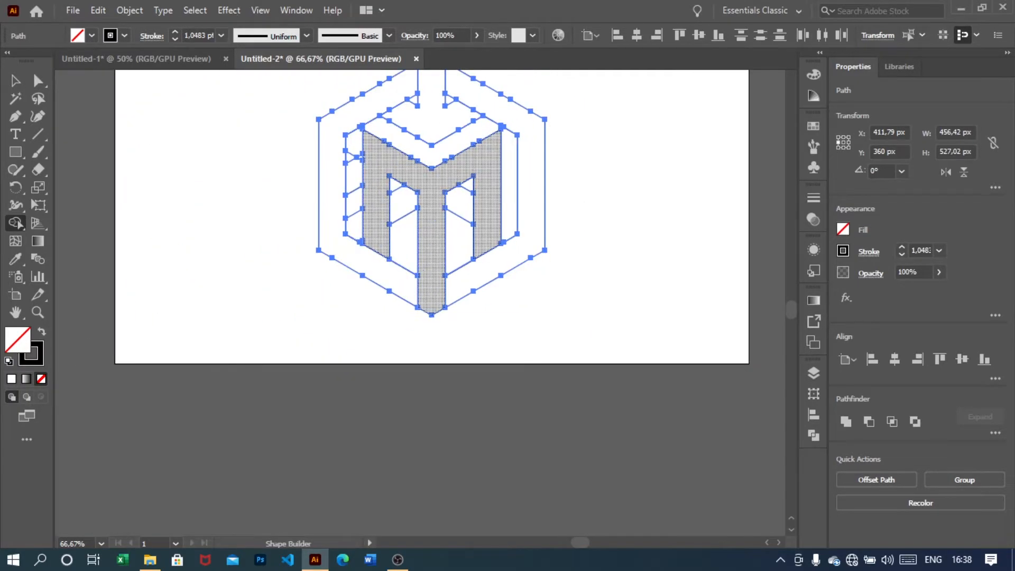
scroll(356, 175, up, 1)
scroll(365, 163, up, 2)
scroll(369, 158, up, 2)
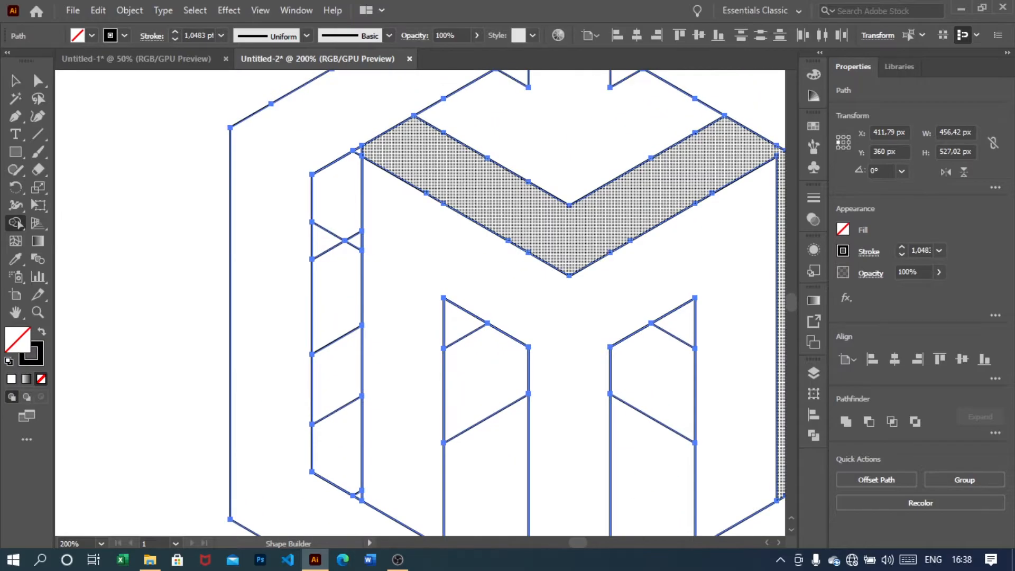
mouse_move(377, 149)
mouse_down()
mouse_move(351, 177)
mouse_move(340, 251)
mouse_move(333, 463)
mouse_up()
Merge the small front-left strip segments with Shape Builder
scroll(339, 466, up, 1)
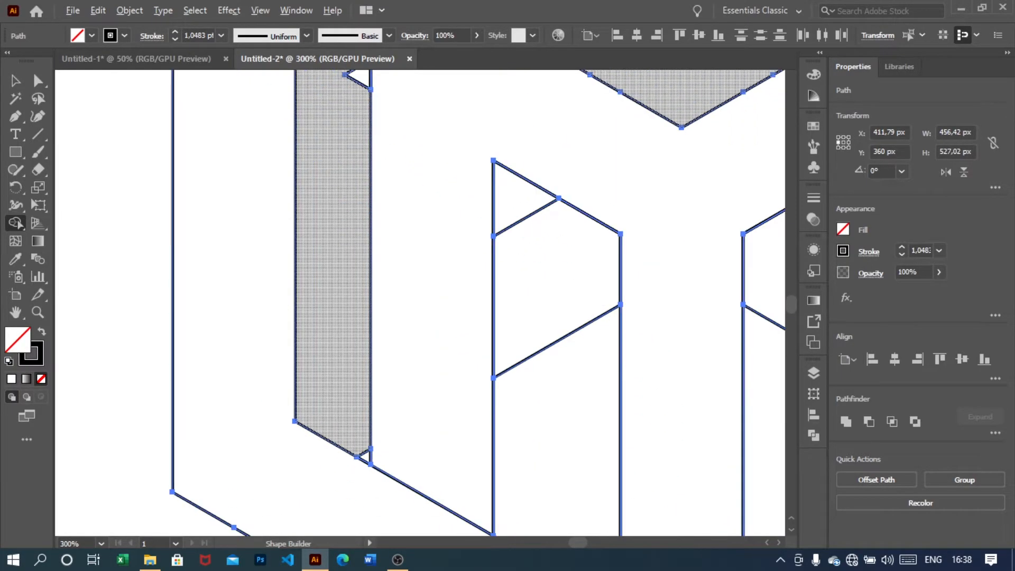
scroll(338, 317, up, 5)
drag(346, 201, 359, 254)
scroll(364, 287, down, 2)
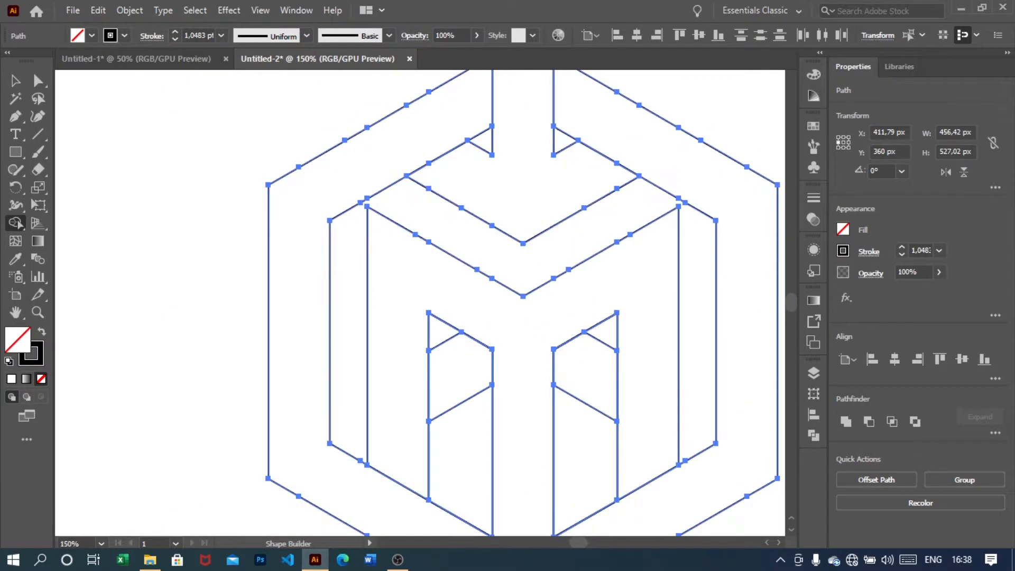
Examine the whole logo outline after the Shape Builder merges
click(101, 544)
click(128, 528)
key(v)
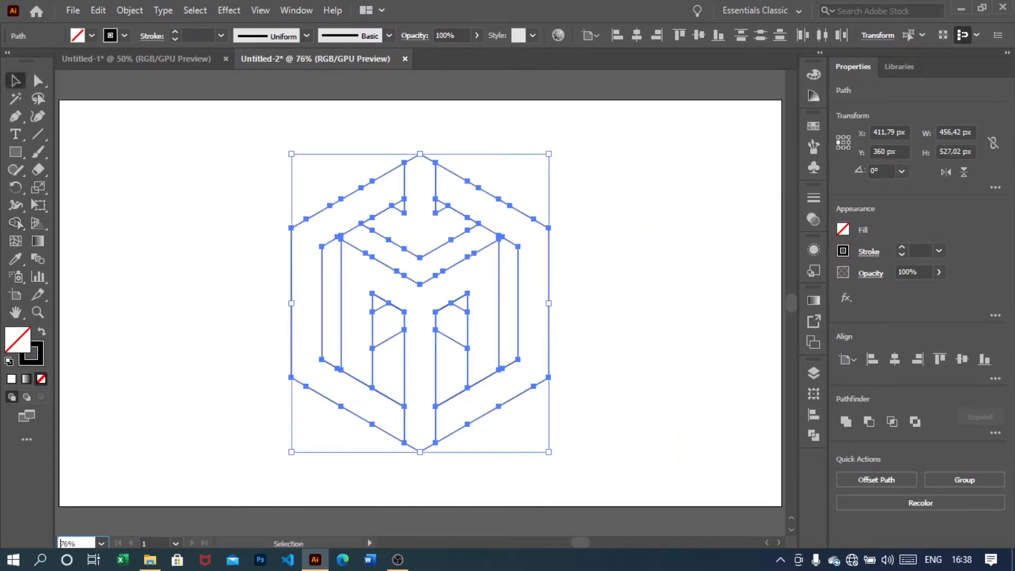
click(624, 259)
drag(469, 367, 415, 365)
scroll(415, 365, up, 1)
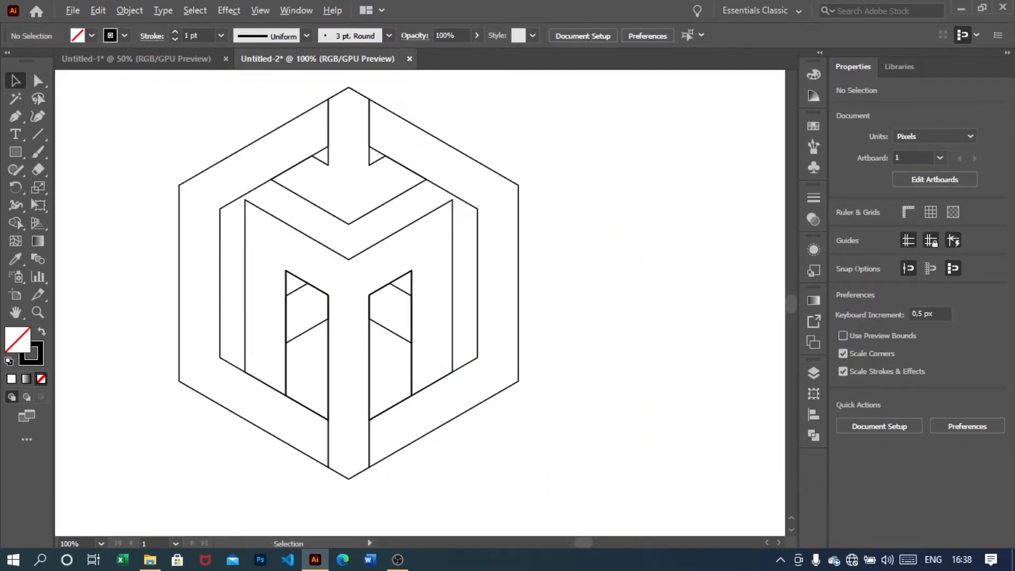
scroll(366, 283, left, 1)
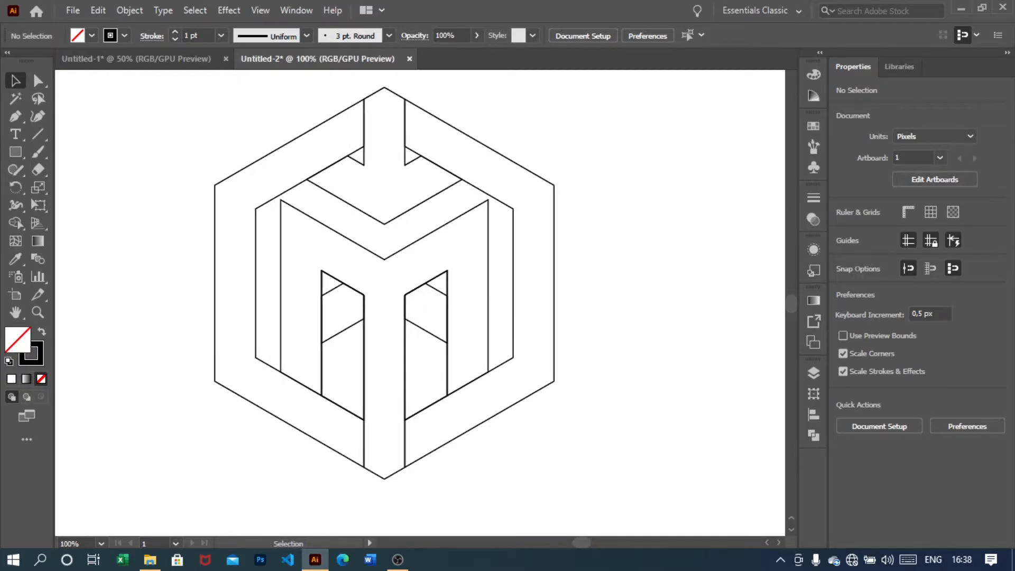
Select all and merge the inner side panels of the M shape with Shape Builder
key(ctrl+a)
key(v)
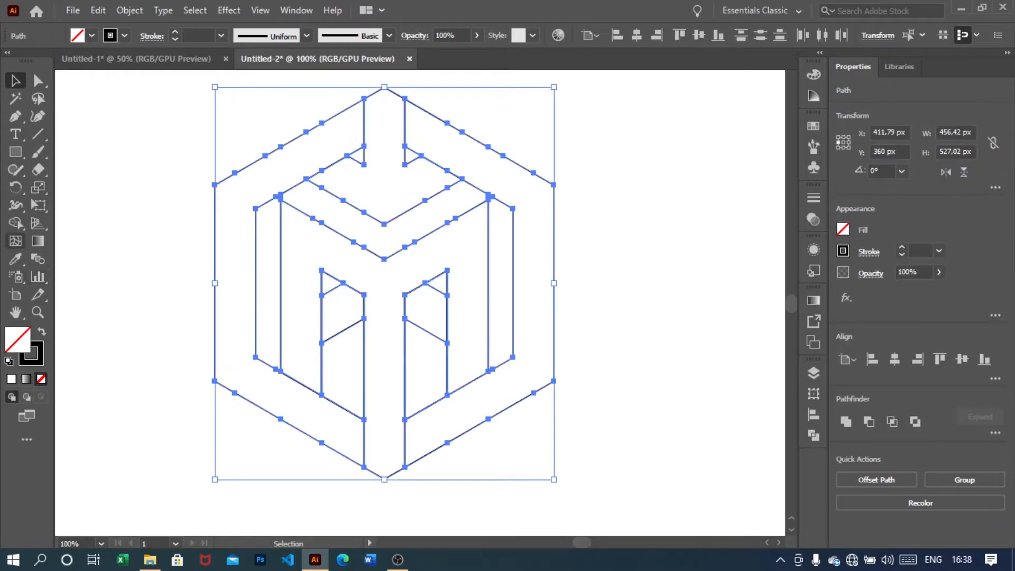
click(15, 222)
drag(338, 358, 330, 278)
drag(430, 365, 438, 280)
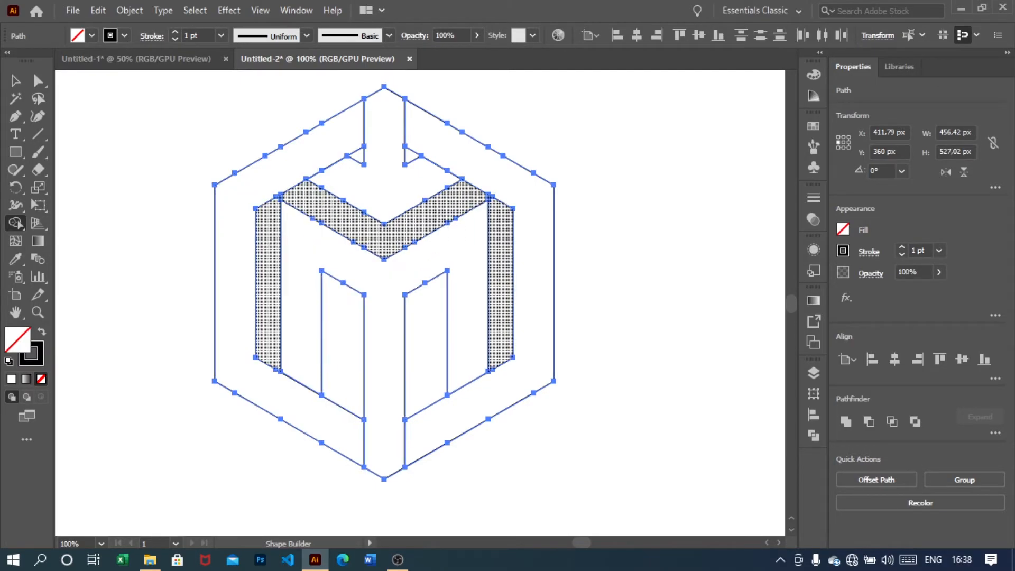
scroll(282, 234, up, 3)
scroll(260, 242, down, 3)
click(15, 81)
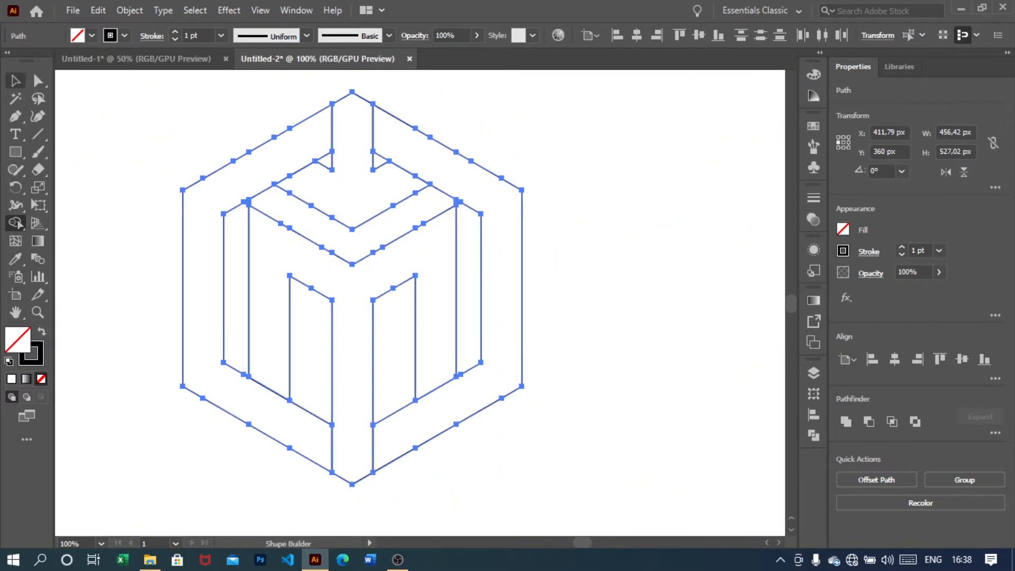
Draw a Pen line about 59 px long from the outer hexagon's upper-left corner to the inner hexagon's corner
key(ctrl+shift+a)
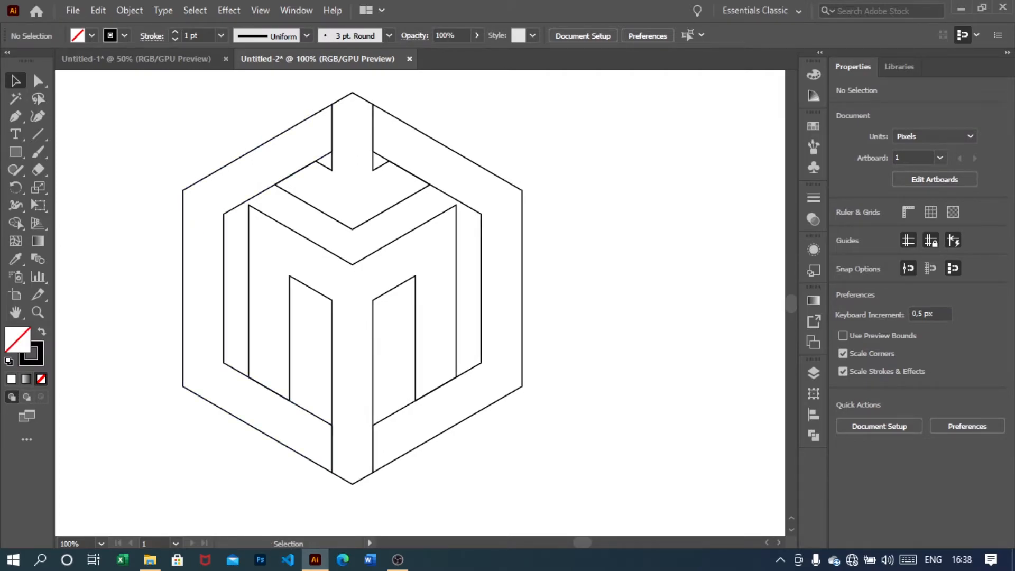
click(15, 116)
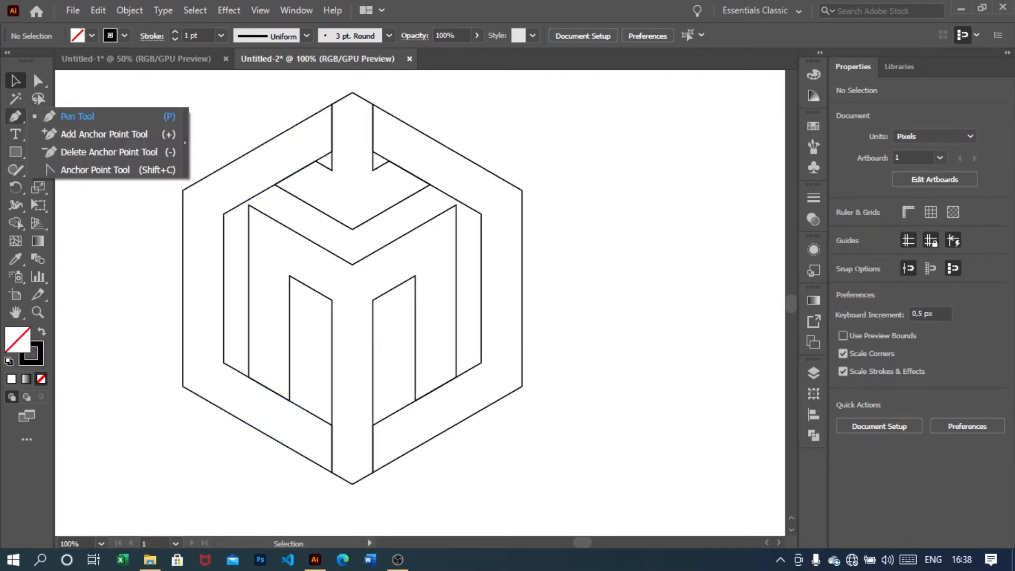
click(77, 116)
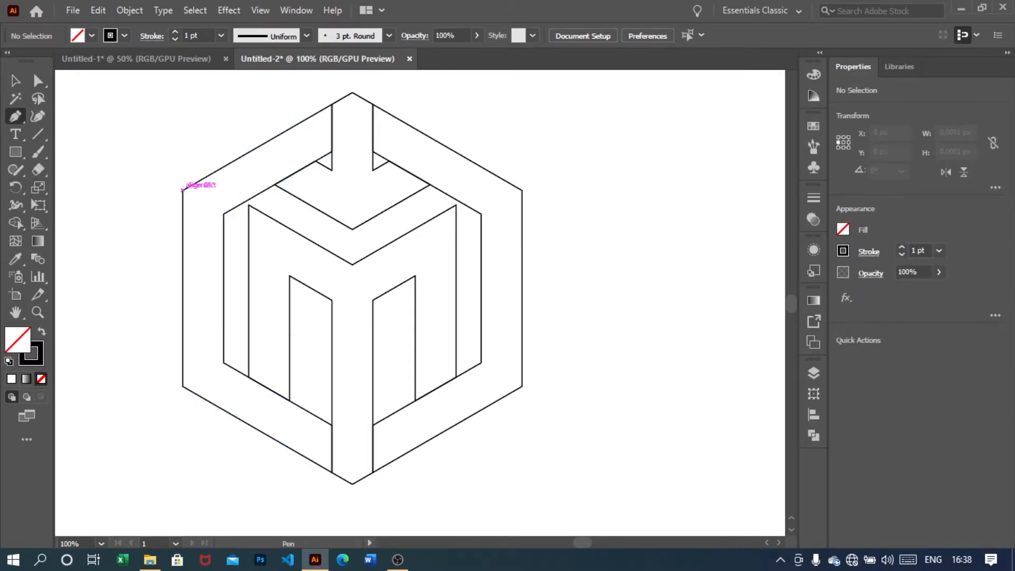
scroll(182, 190, up, 3)
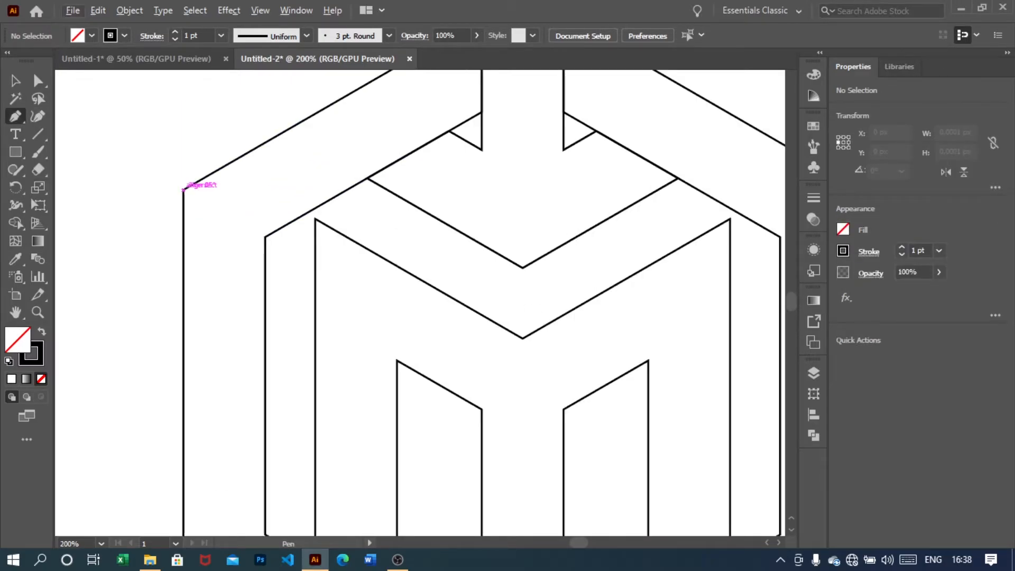
click(183, 189)
click(264, 236)
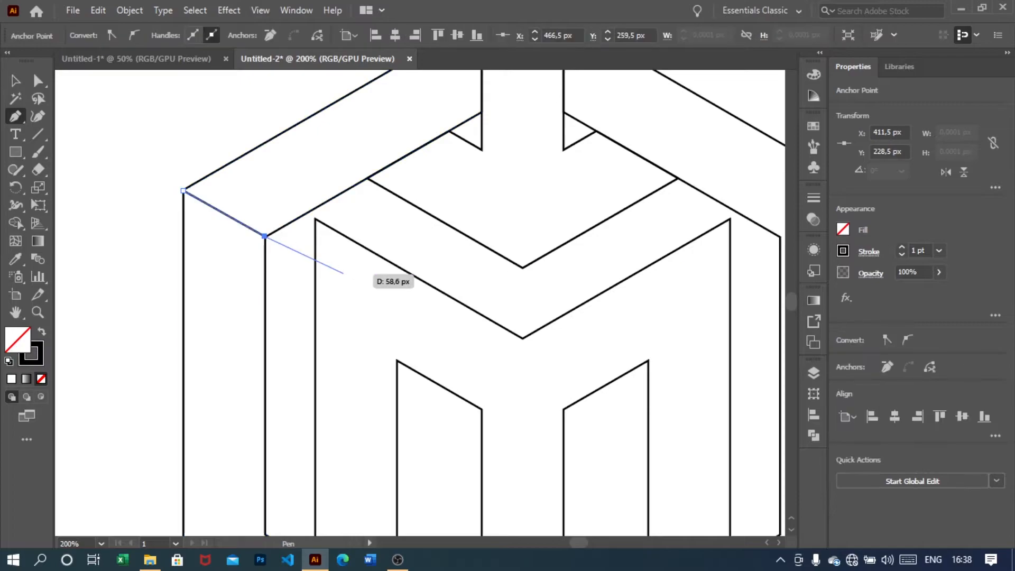
key(Escape)
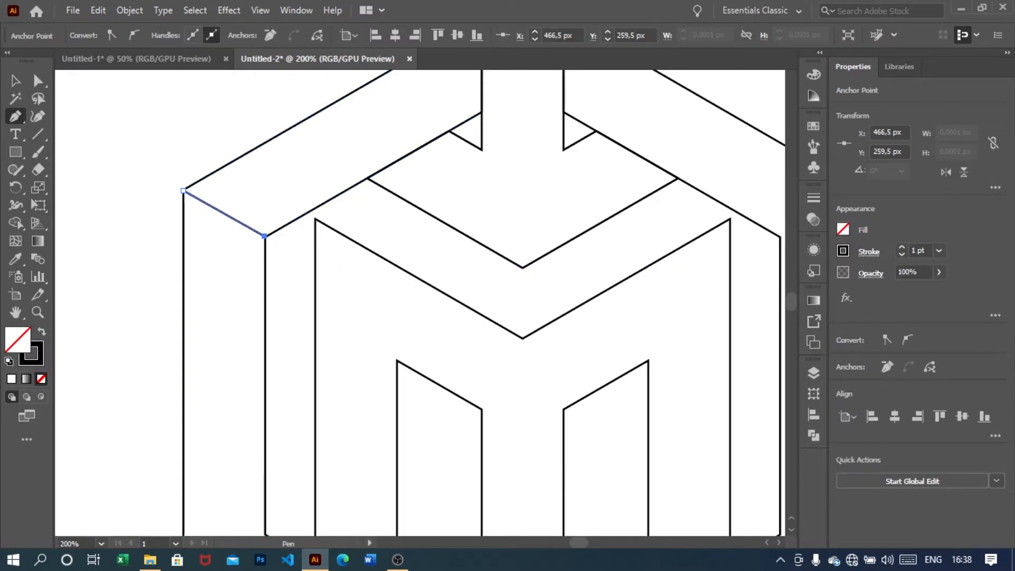
Draw a Pen line from the outer hexagon's upper-right corner to the inner hexagon's corner
scroll(417, 302, right, 5)
click(648, 190)
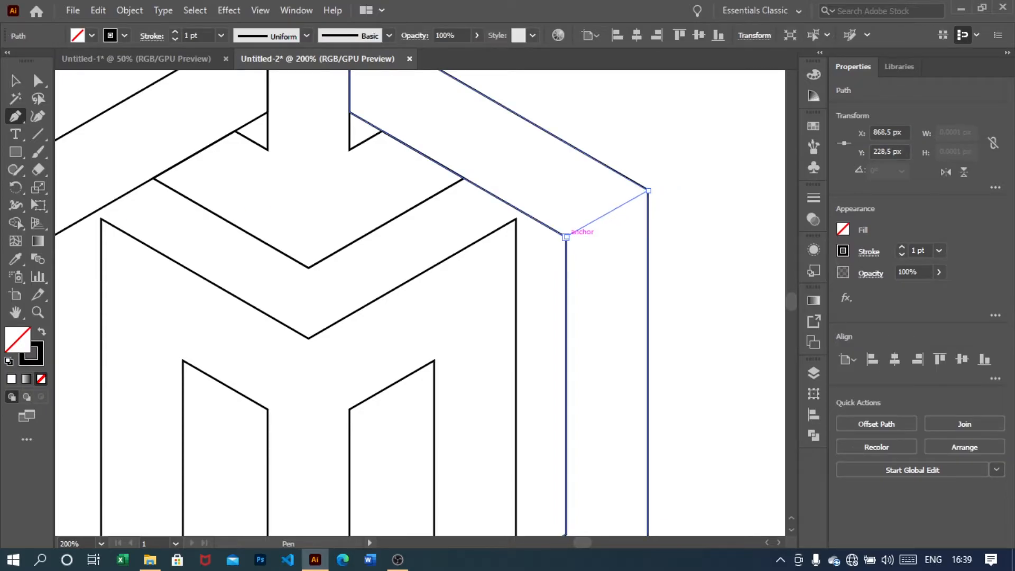
click(566, 236)
key(Escape)
click(16, 81)
scroll(318, 211, down, 3)
scroll(348, 243, left, 1)
scroll(349, 242, up, 1)
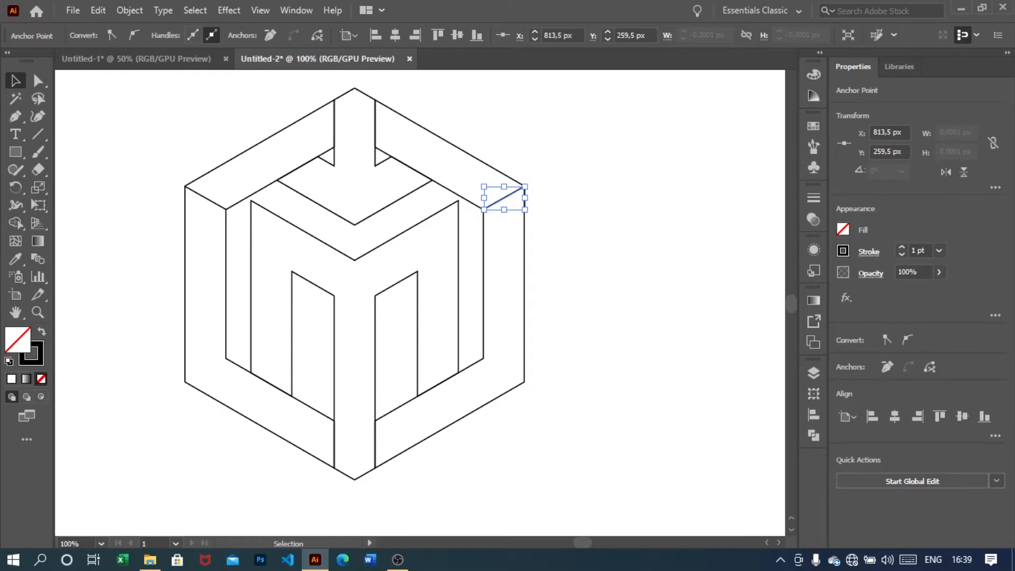
key(ctrl+a)
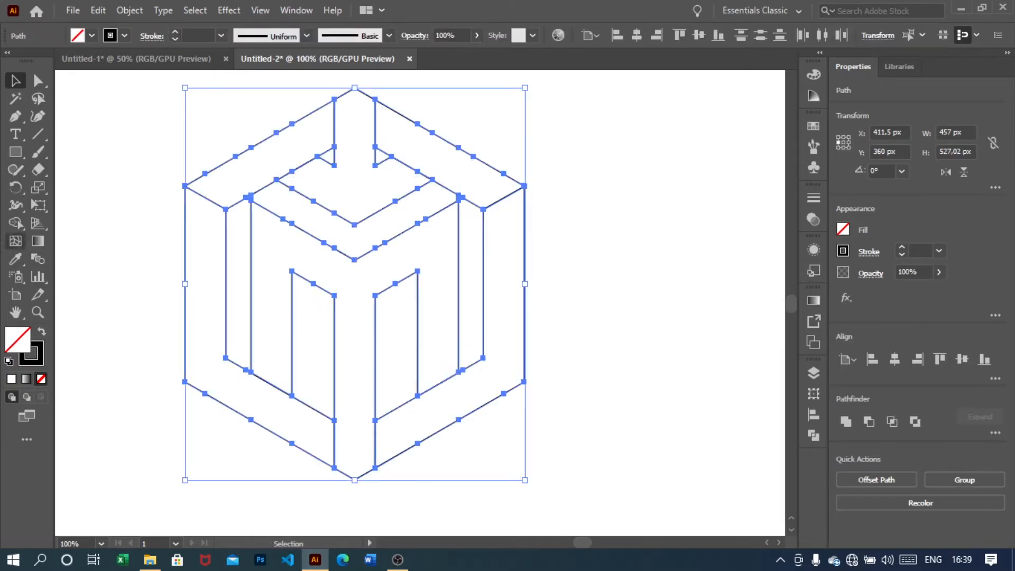
click(15, 223)
click(15, 222)
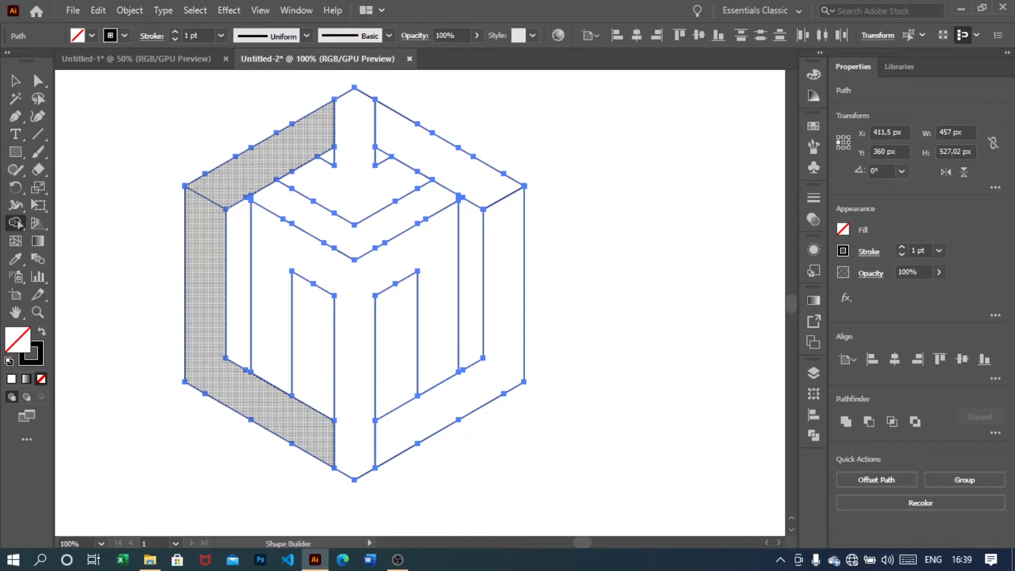
Move the left Pen line's inner endpoint so it snaps onto the inner hexagon's corner
click(16, 81)
click(121, 143)
scroll(176, 211, up, 2)
click(249, 193)
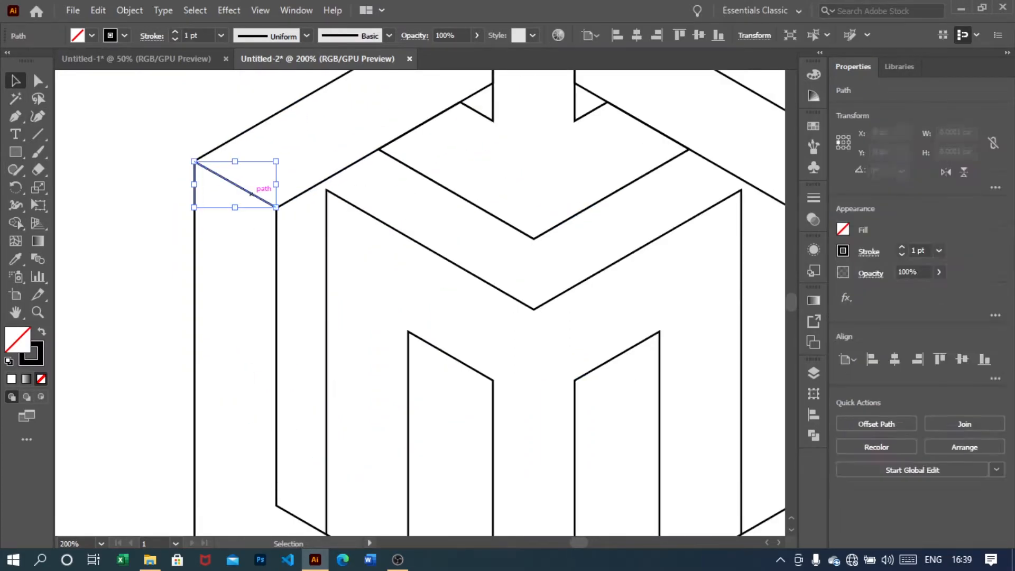
key(a)
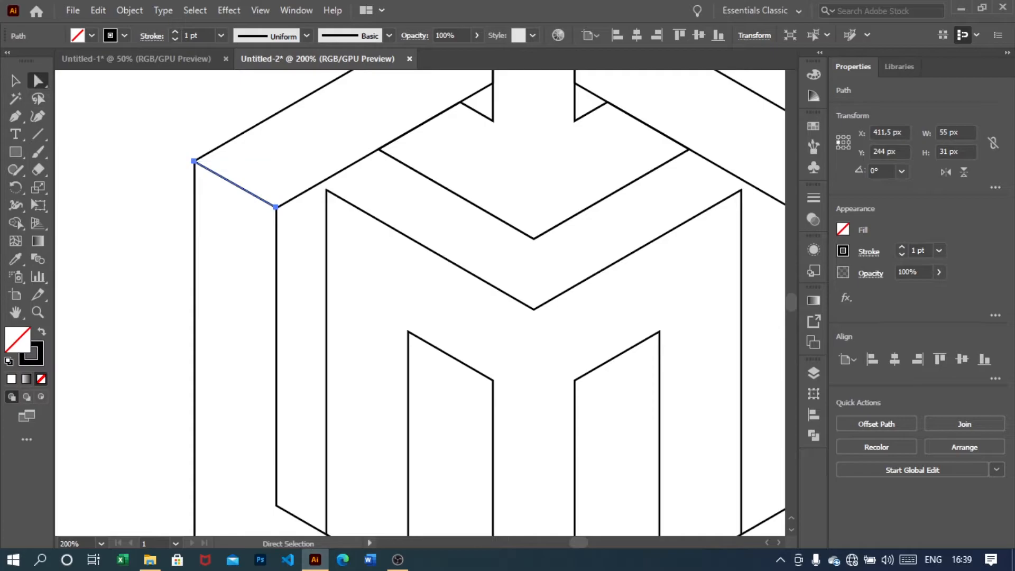
click(275, 206)
scroll(278, 210, up, 1)
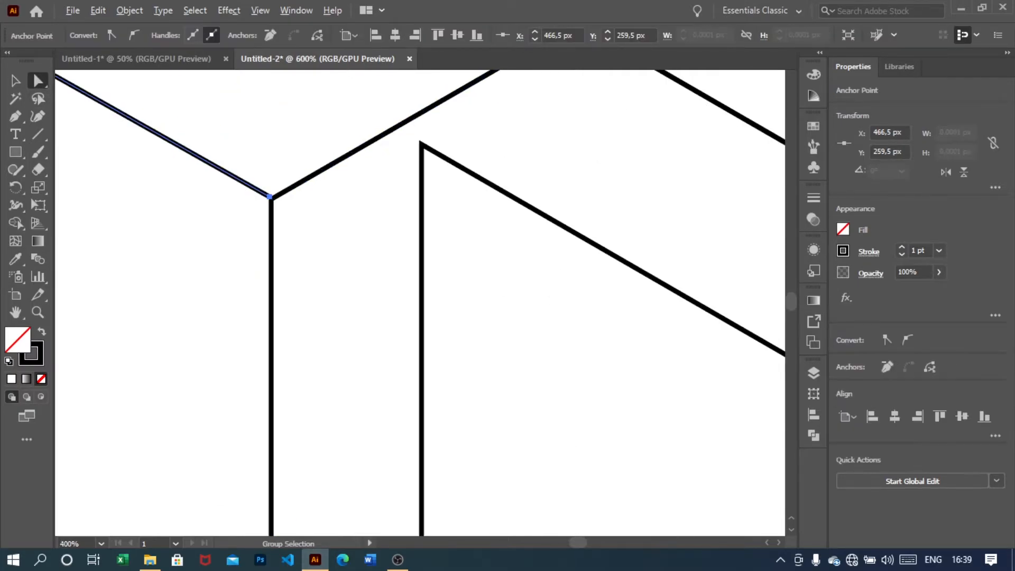
drag(271, 197, 274, 201)
click(306, 232)
Select all and use Shape Builder to merge the outer left, upper-left and right side panels
scroll(306, 232, down, 3)
scroll(306, 232, right, 1)
scroll(303, 173, down, 1)
scroll(303, 173, right, 3)
key(ctrl+a)
scroll(395, 286, down, 1)
scroll(396, 285, right, 2)
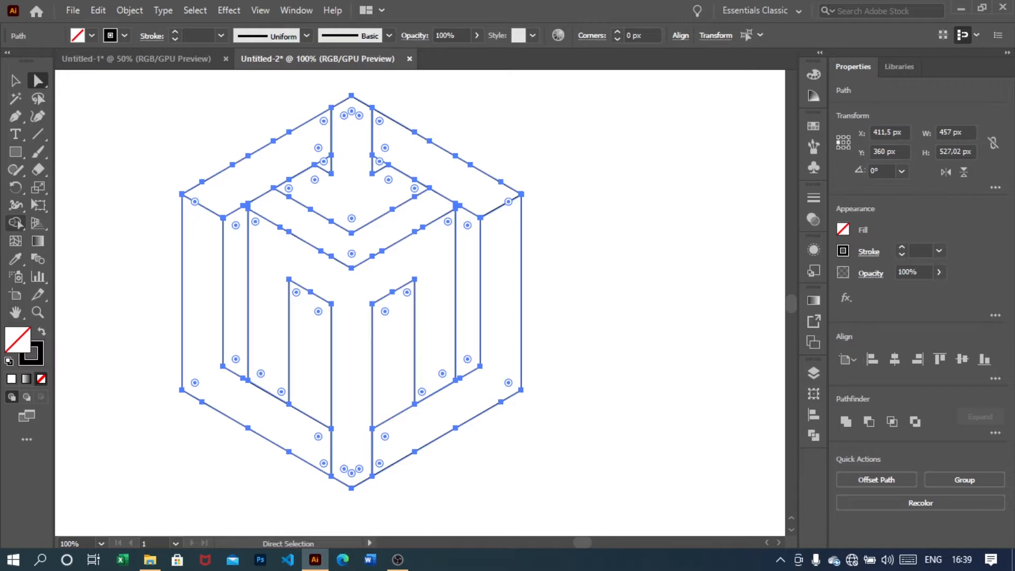
click(16, 222)
drag(204, 280, 194, 248)
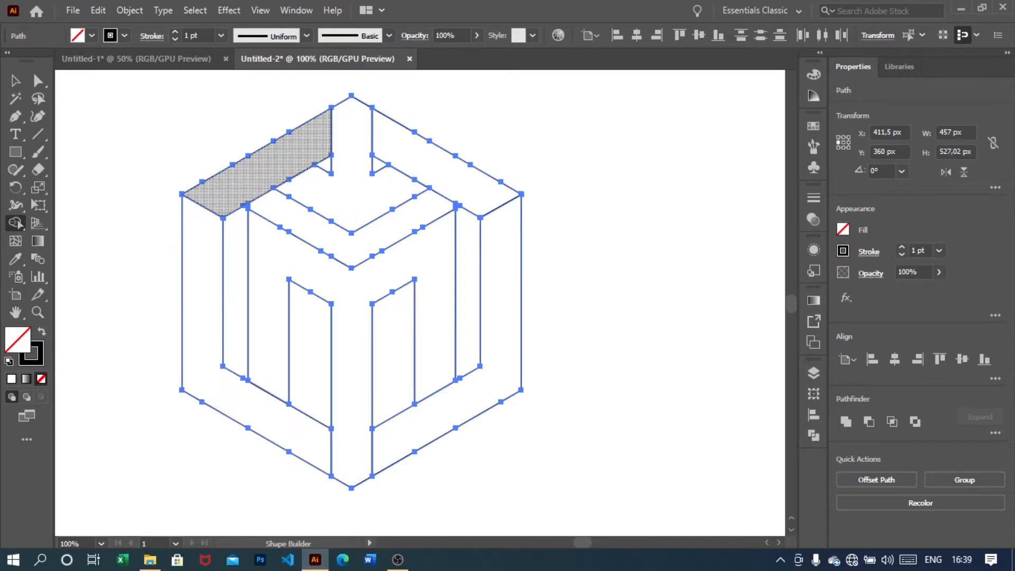
drag(283, 163, 288, 160)
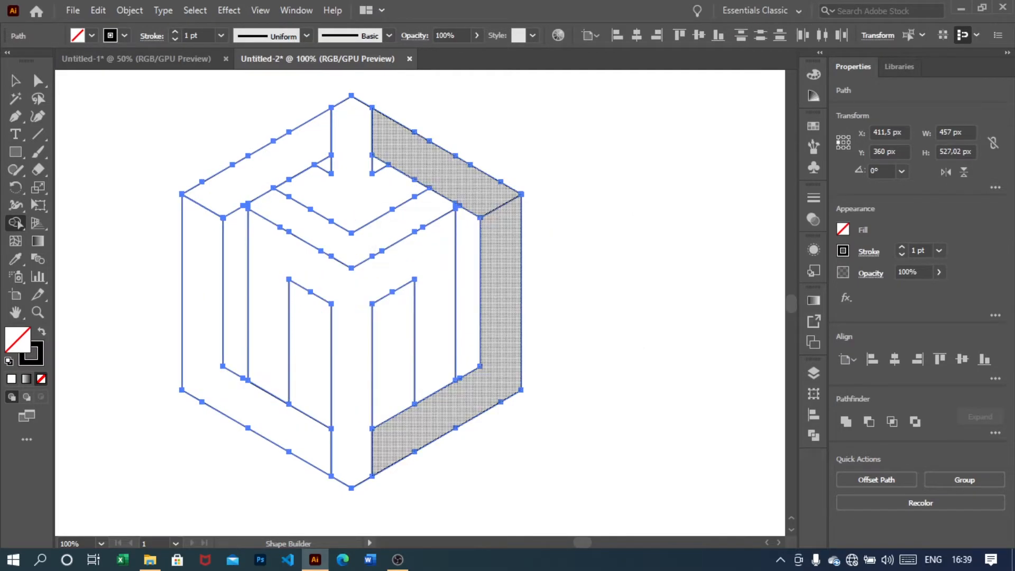
drag(462, 406, 487, 389)
Move the right Pen line's inner endpoint onto the inner hexagon's corner
scroll(499, 201, up, 3)
scroll(499, 201, up, 2)
scroll(499, 201, right, 3)
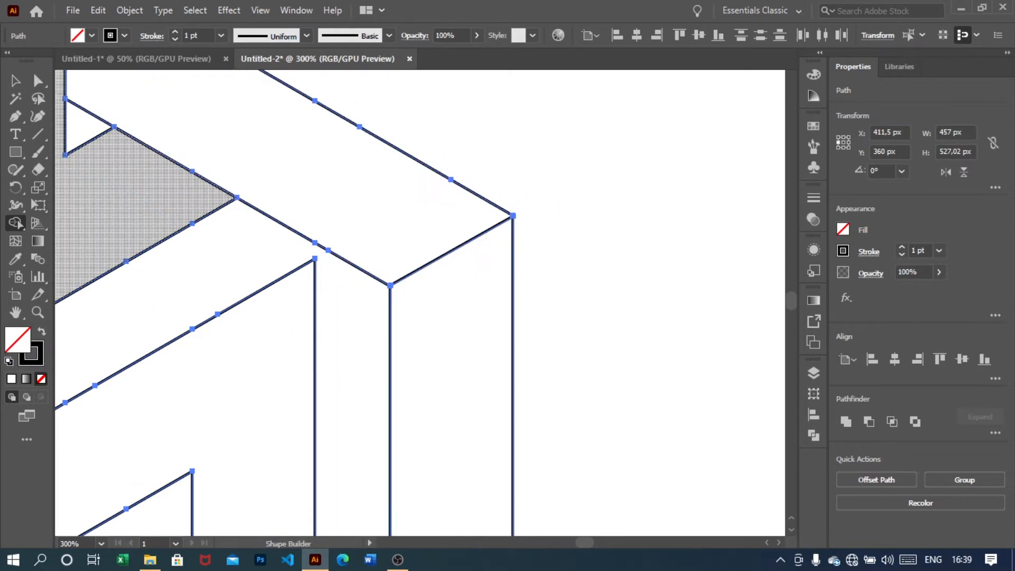
click(38, 80)
click(422, 300)
scroll(422, 300, up, 1)
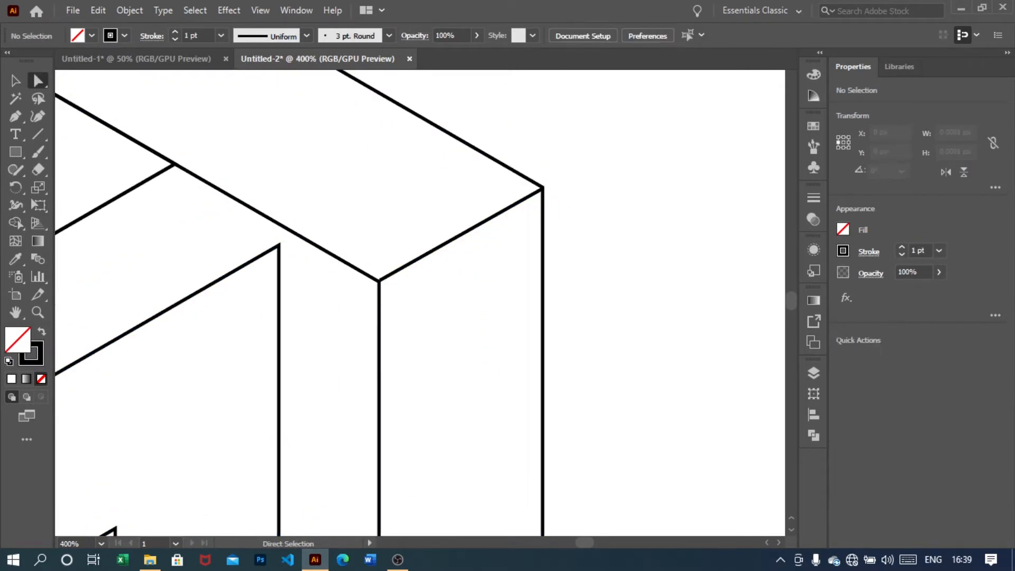
click(410, 263)
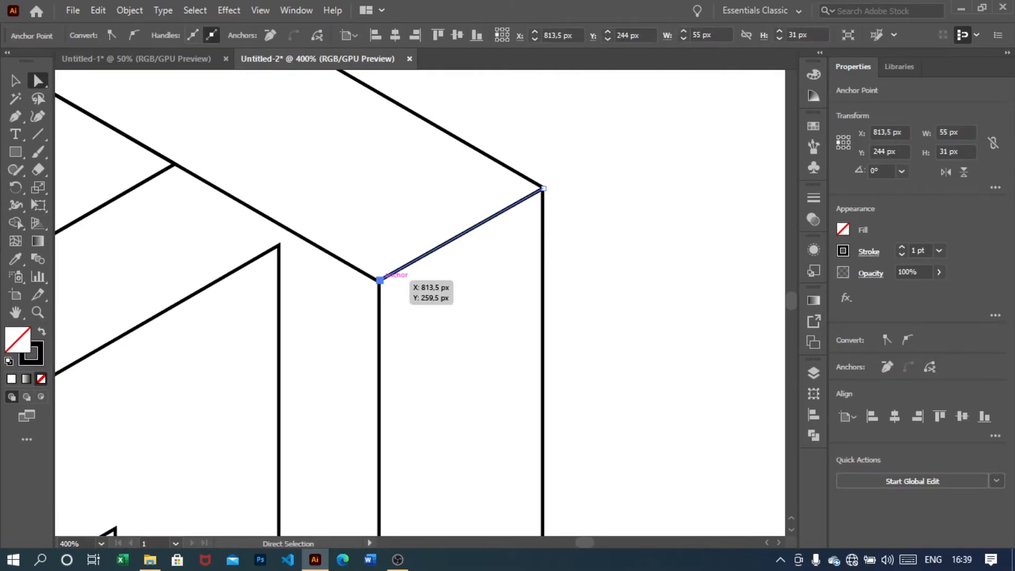
scroll(380, 280, up, 2)
drag(377, 277, 362, 289)
click(357, 305)
scroll(376, 288, up, 1)
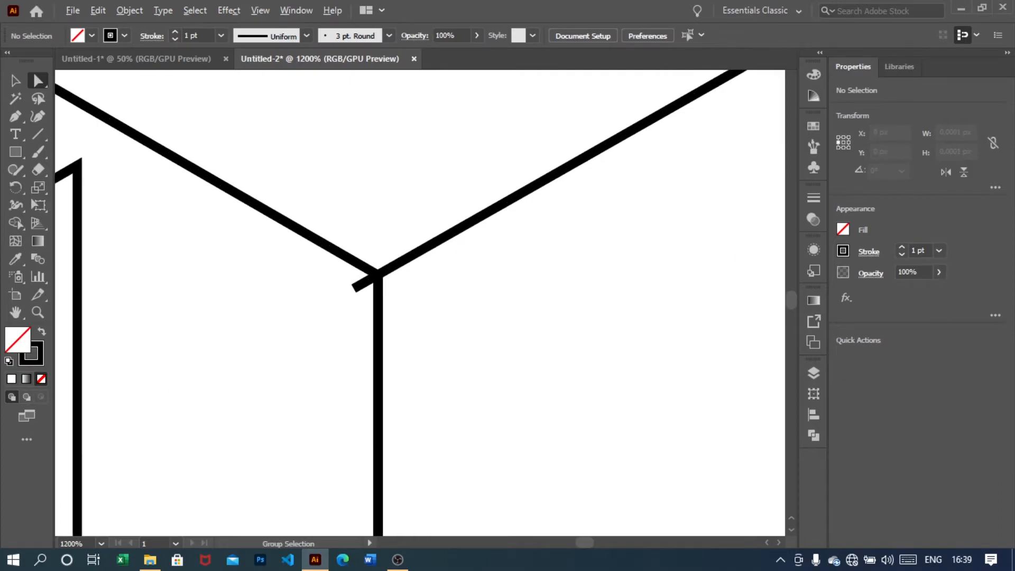
Select and delete the small leftover line stub at the right inner corner
scroll(376, 280, down, 4)
key(ctrl+a)
key(shift+m)
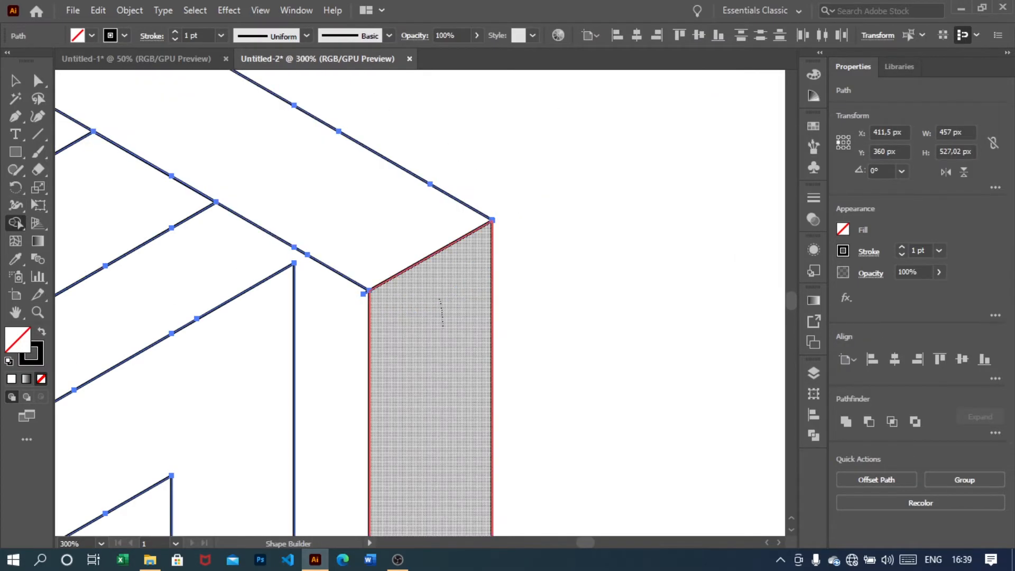
scroll(368, 327, up, 2)
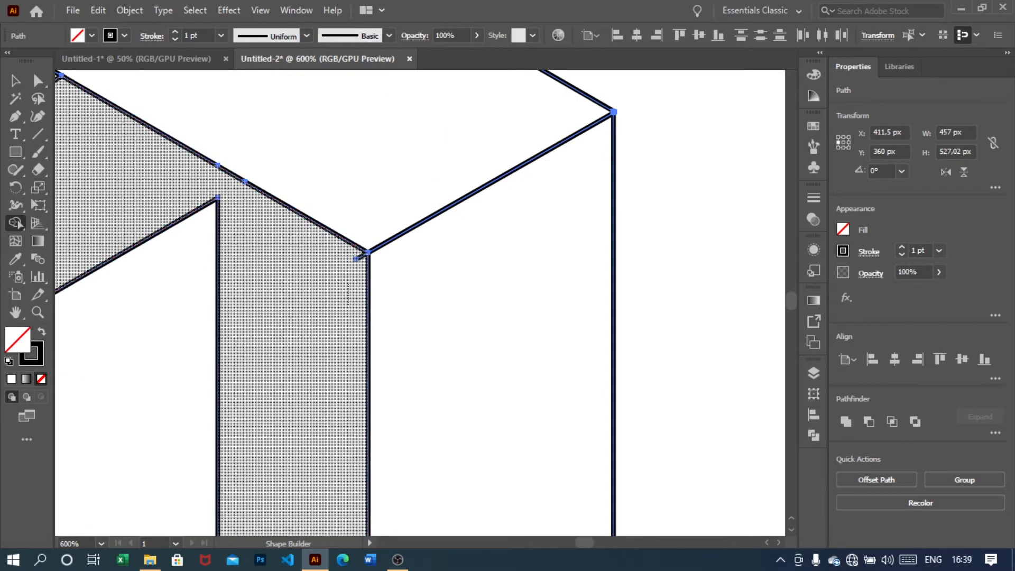
scroll(356, 259, up, 3)
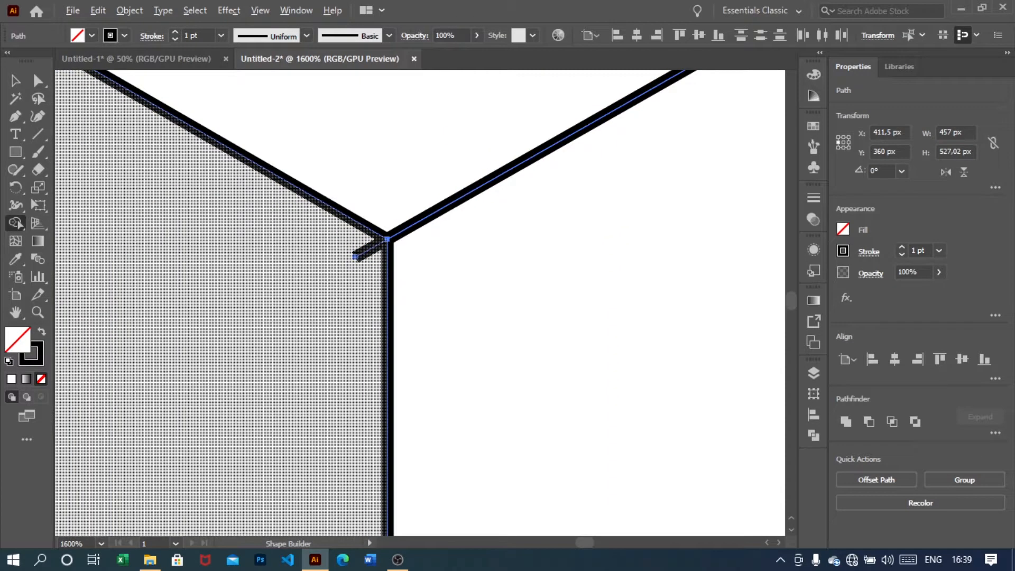
click(15, 80)
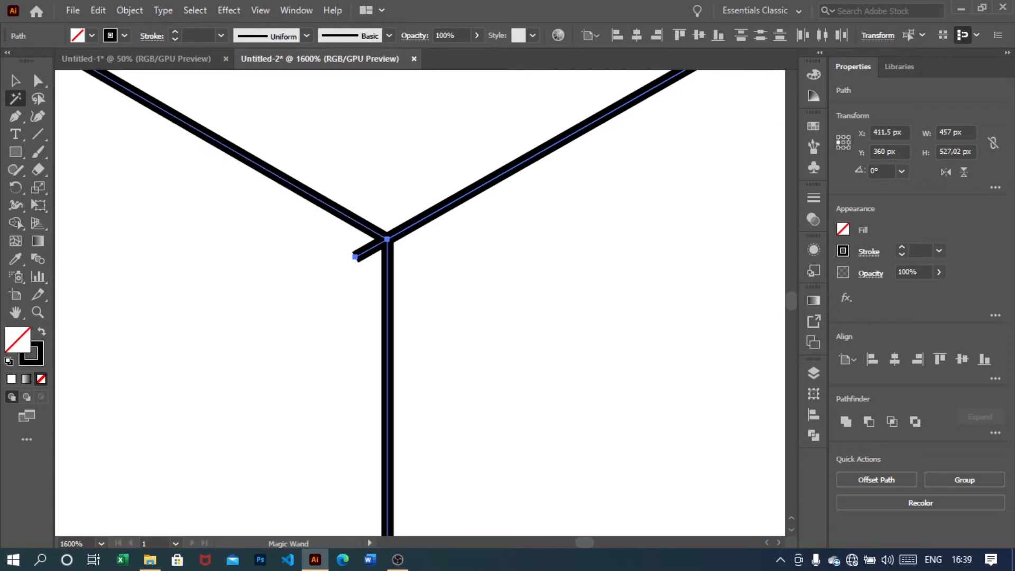
click(331, 256)
scroll(331, 256, up, 1)
click(379, 251)
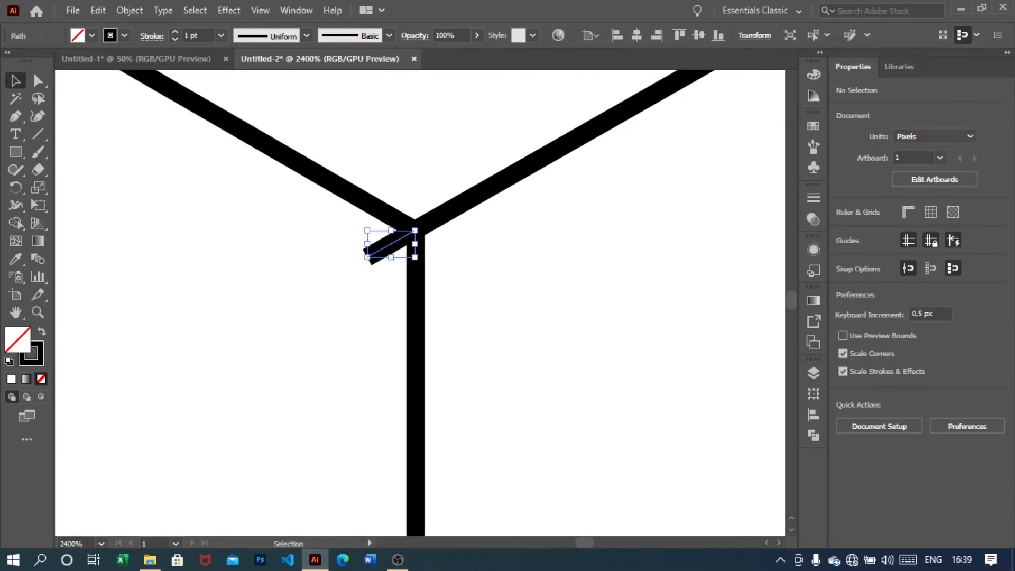
key(Delete)
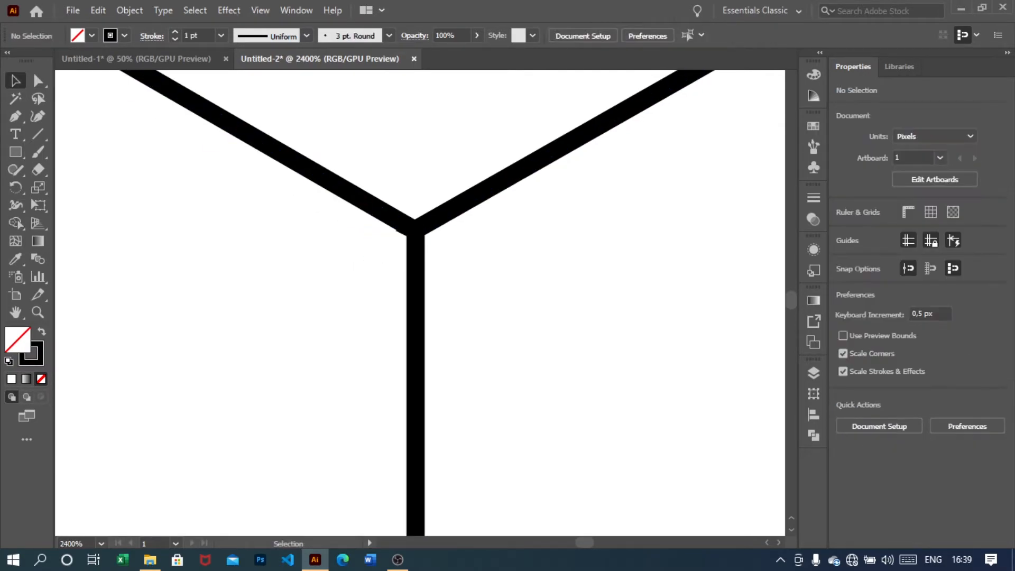
Select the right side panel and fill it with a linear gradient
key(ctrl+1)
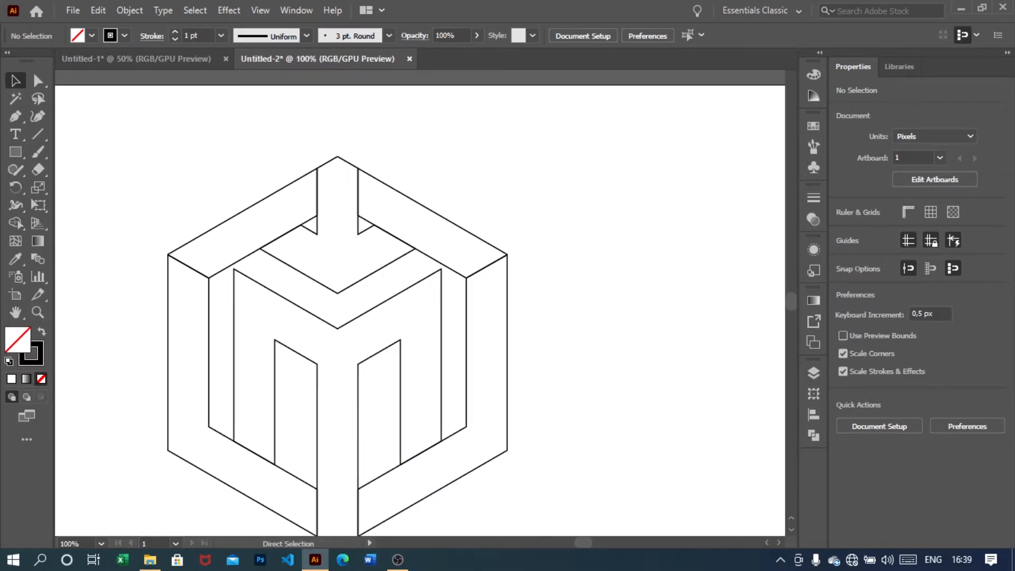
scroll(337, 308, down, 1)
click(102, 544)
click(101, 529)
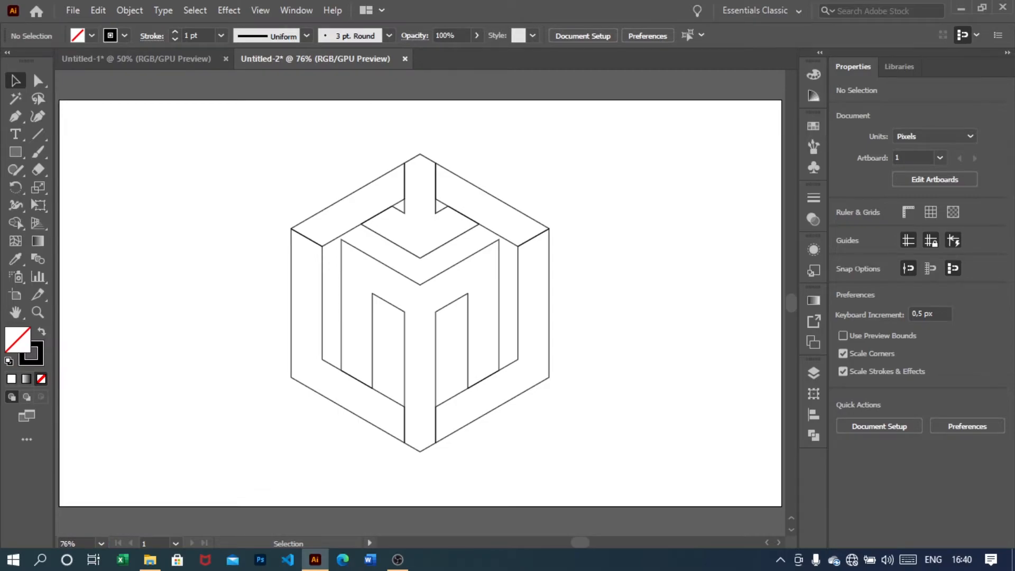
scroll(425, 308, up, 2)
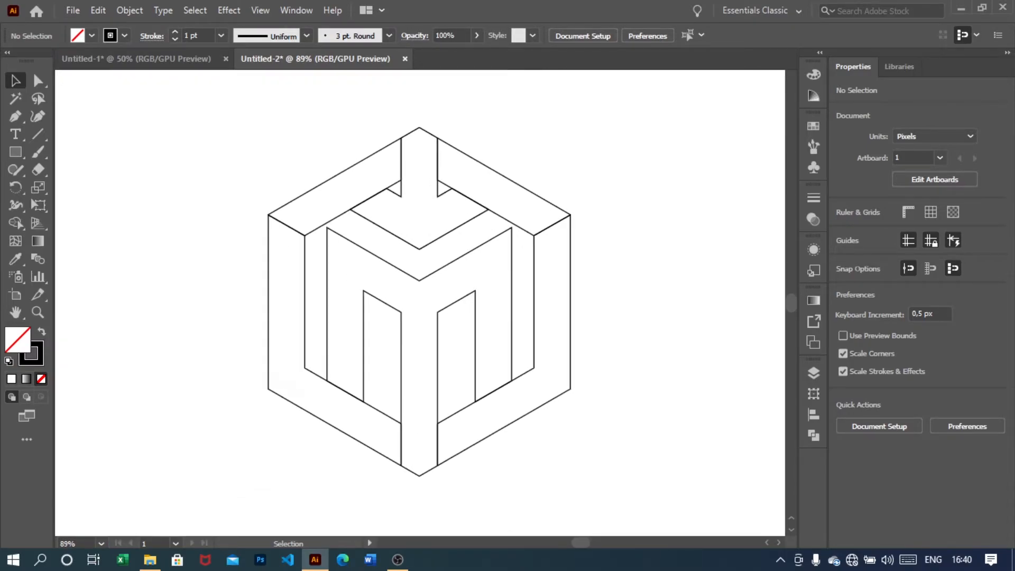
scroll(419, 302, up, 1)
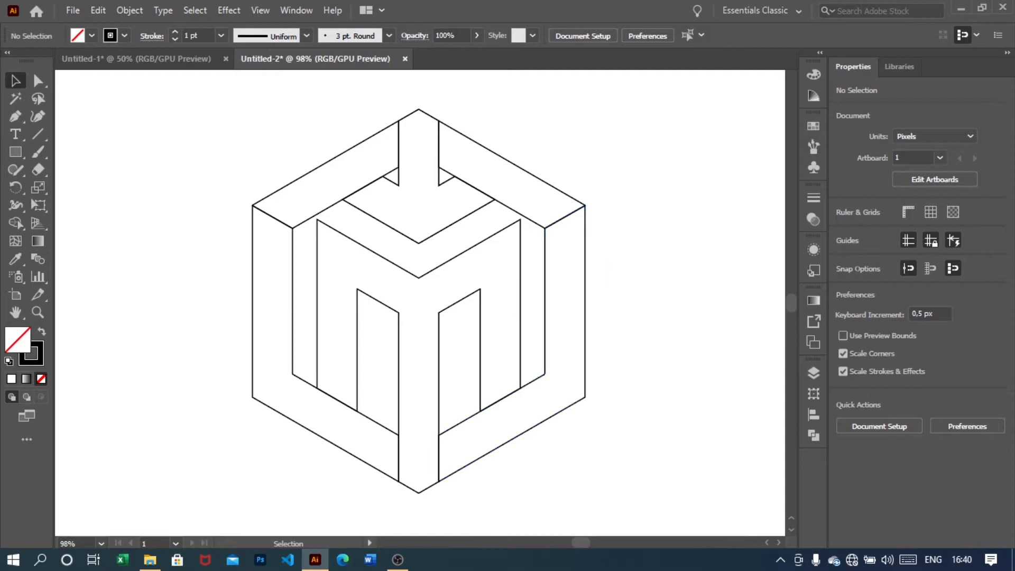
drag(424, 378, 420, 378)
drag(634, 343, 568, 365)
click(813, 301)
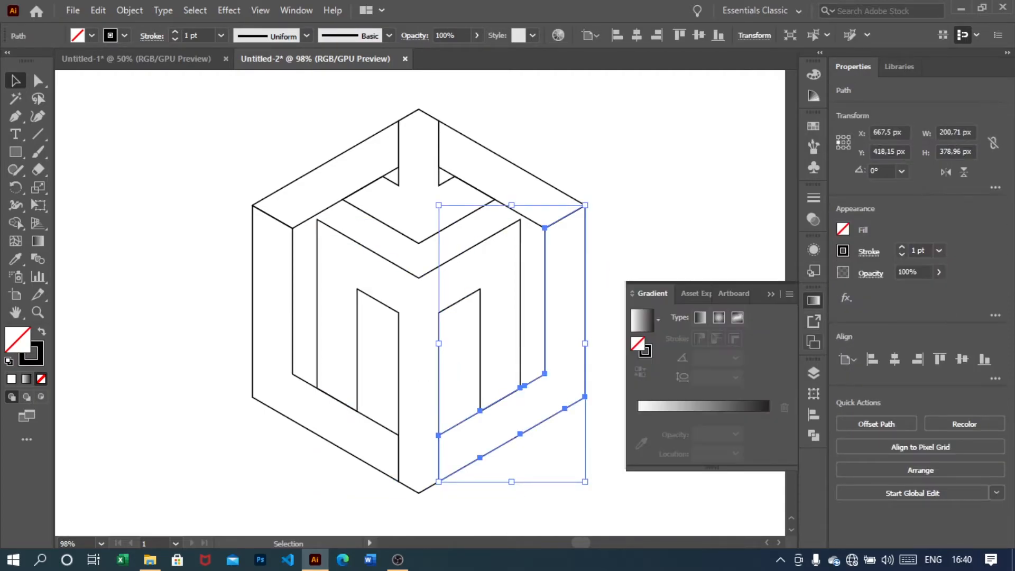
click(642, 320)
Set the gradient's left stop to yellow and its right stop to orange
click(638, 433)
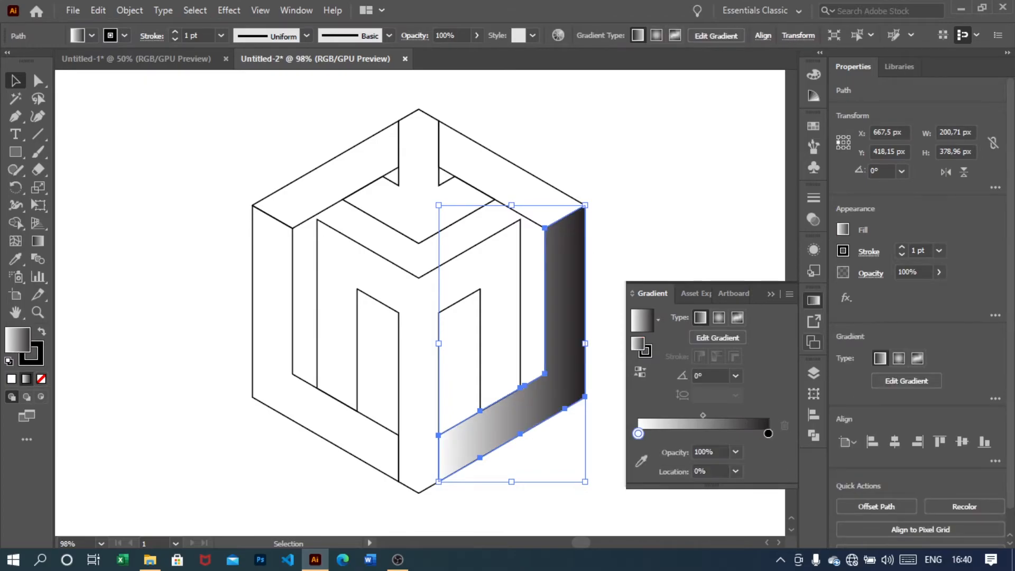
double_click(638, 434)
click(734, 288)
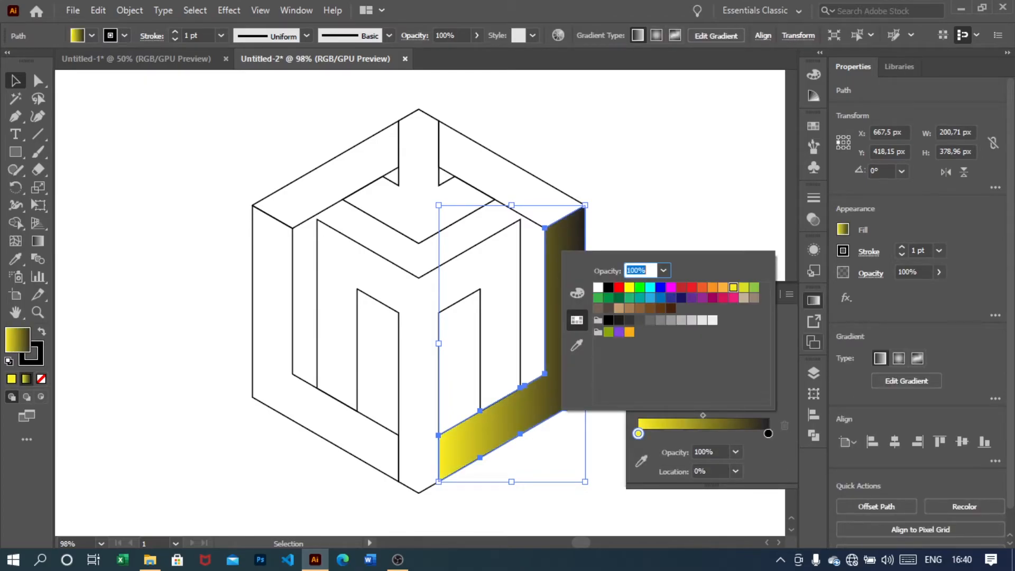
click(768, 434)
double_click(769, 433)
click(629, 332)
key(Escape)
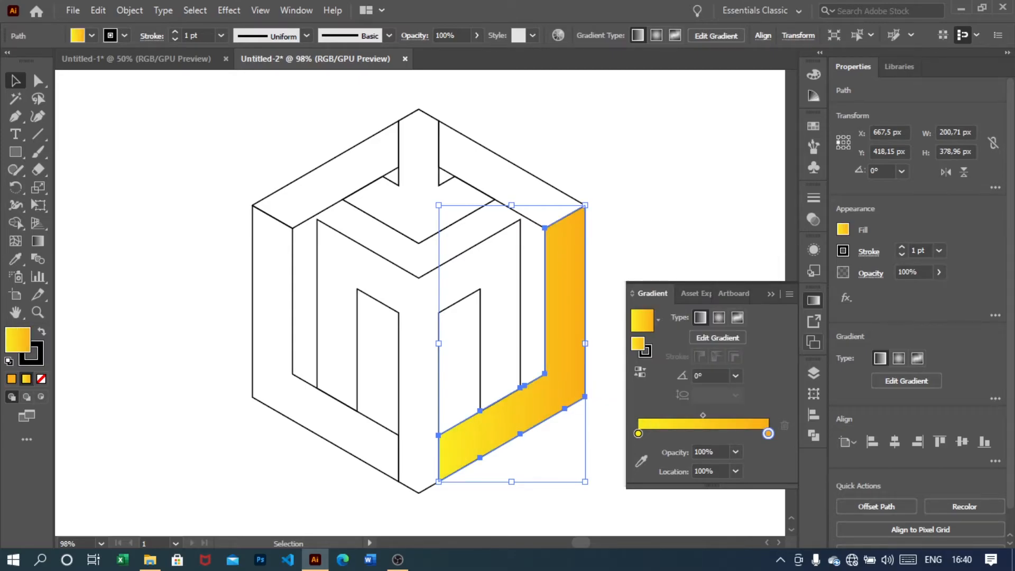
Set the right panel's gradient angle to 90°
click(650, 243)
click(565, 328)
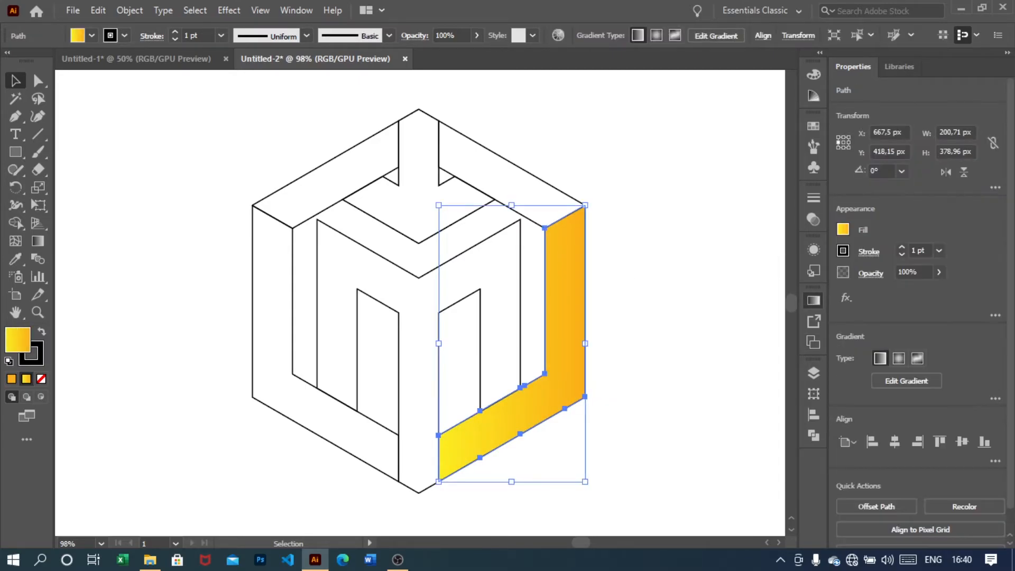
click(814, 301)
click(736, 376)
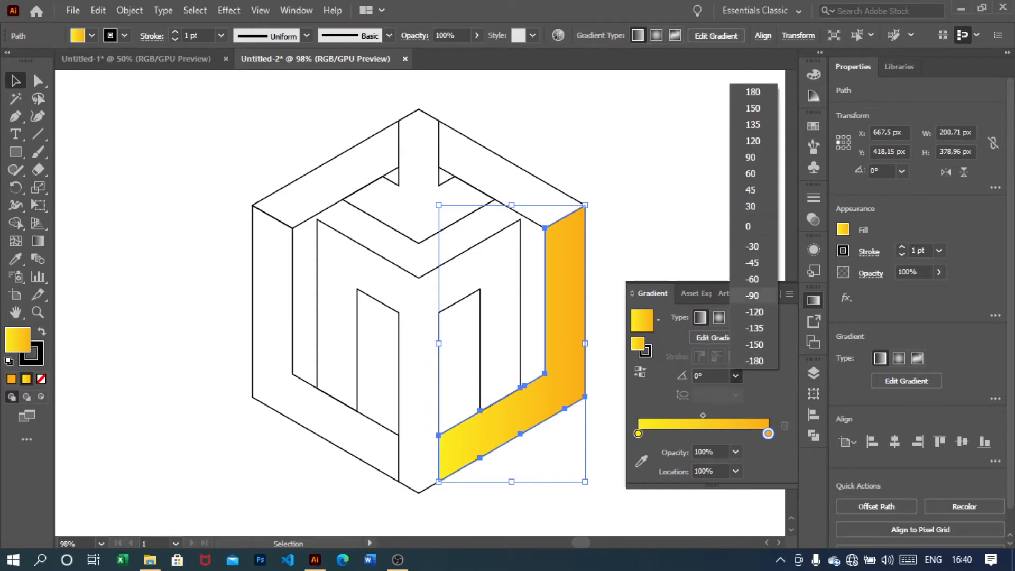
click(751, 157)
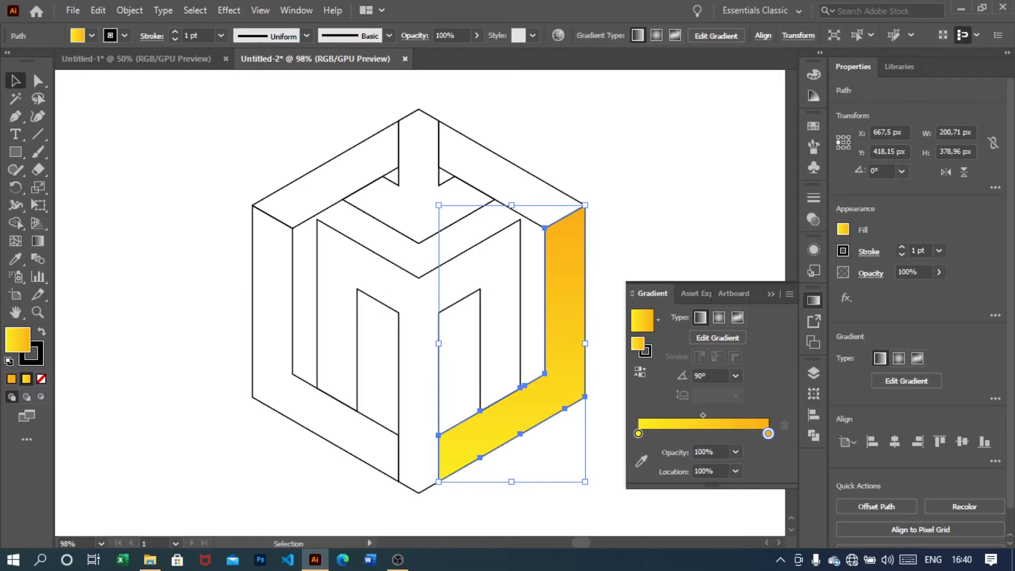
Select the left side panel and copy the right panel's gradient onto it with the Eyedropper
drag(201, 272, 262, 339)
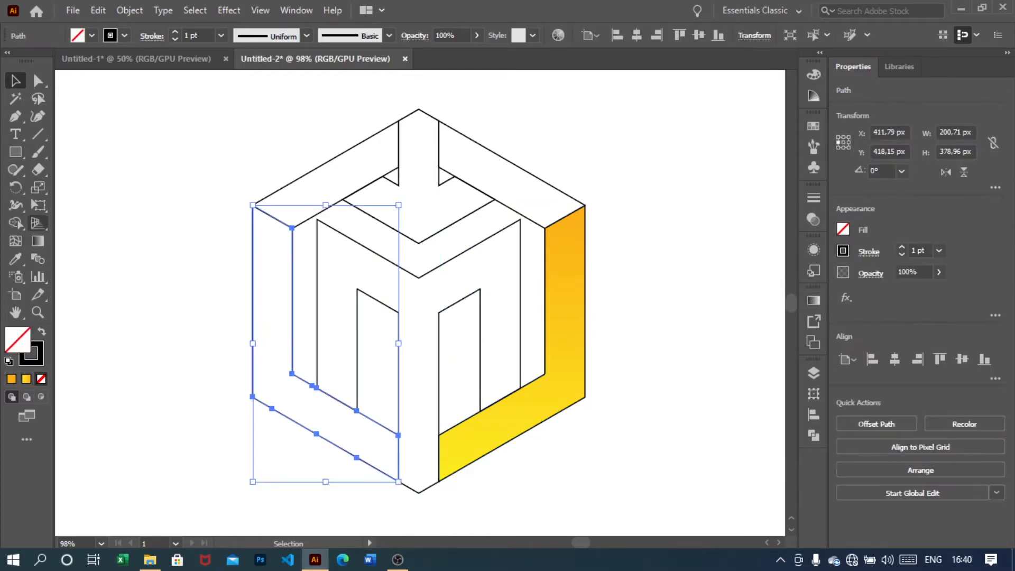
click(15, 259)
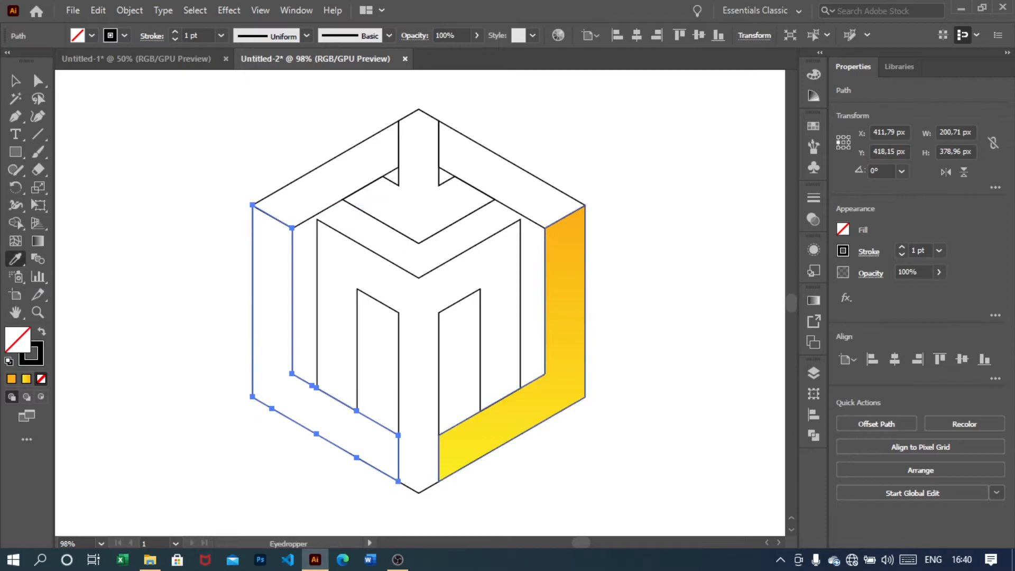
click(564, 307)
key(v)
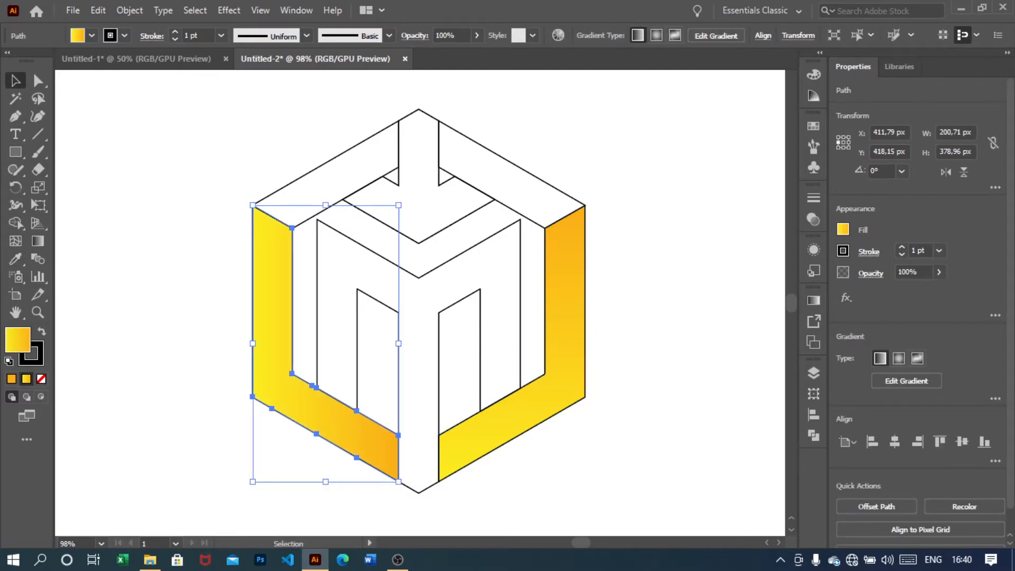
click(813, 301)
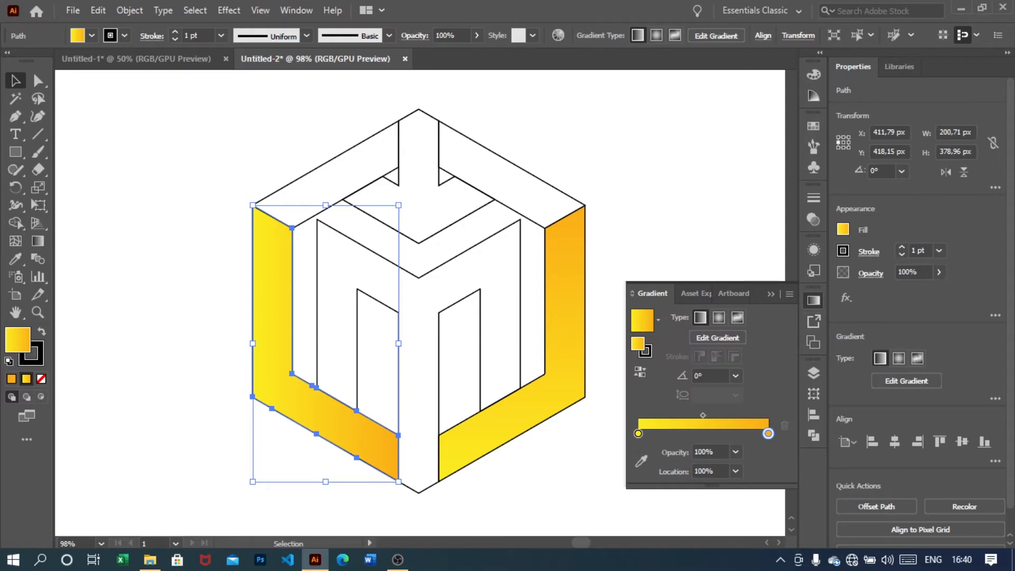
Set the left side panel's gradient angle to 90°
click(736, 375)
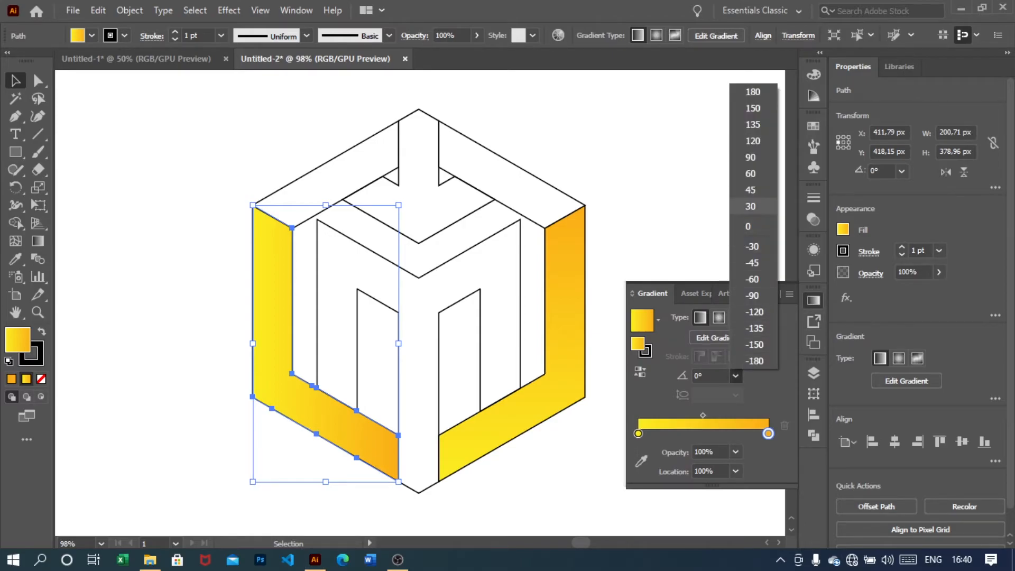
click(751, 158)
click(682, 175)
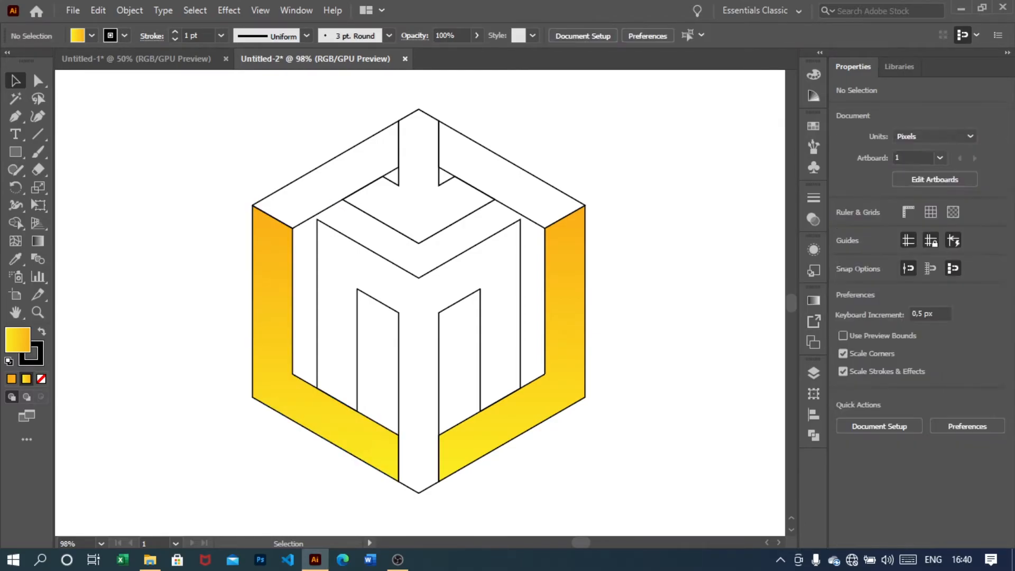
Select the upper right top panel and copy the side panel's gradient onto it with the Eyedropper
drag(566, 132, 510, 191)
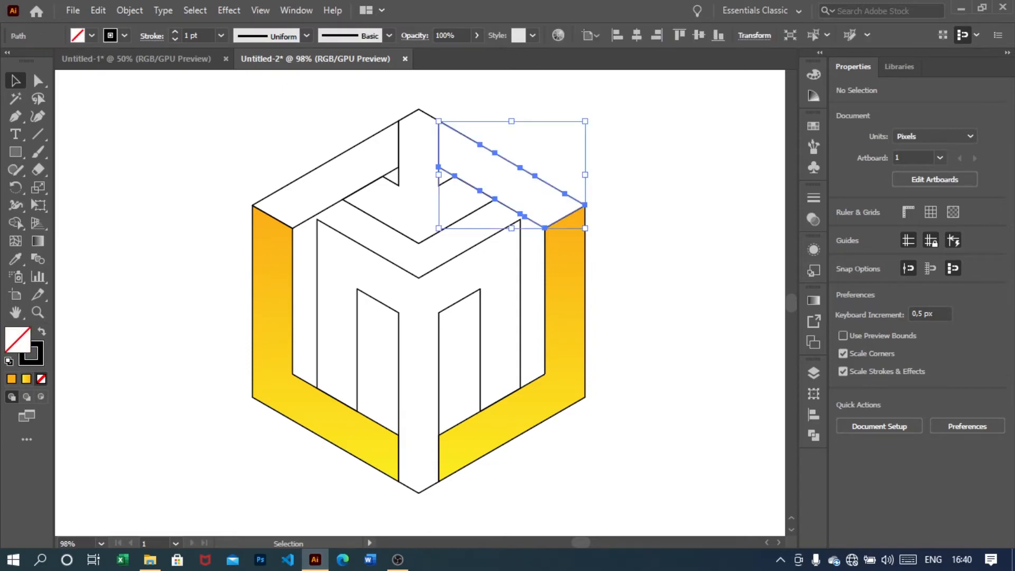
key(i)
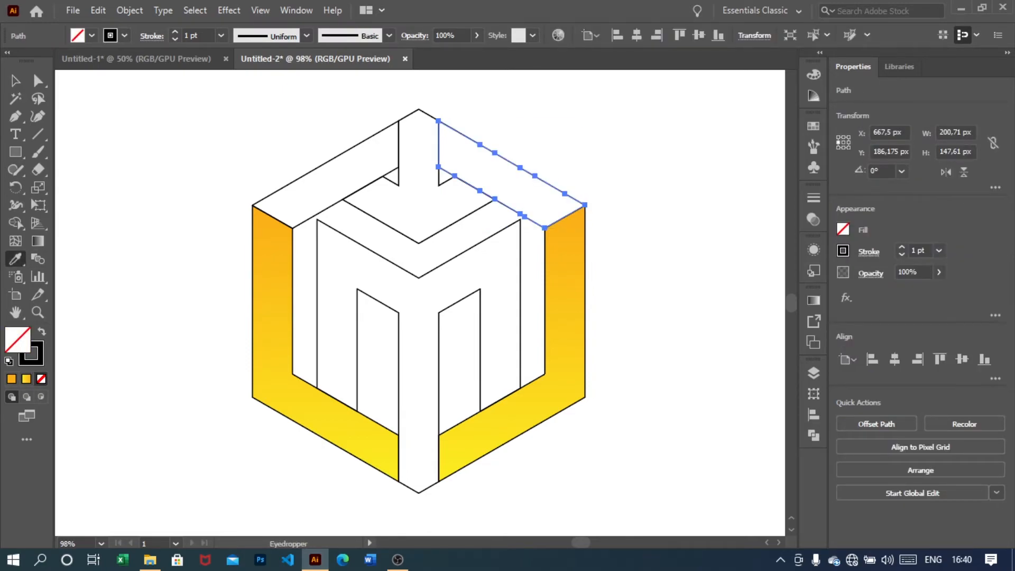
click(273, 278)
key(v)
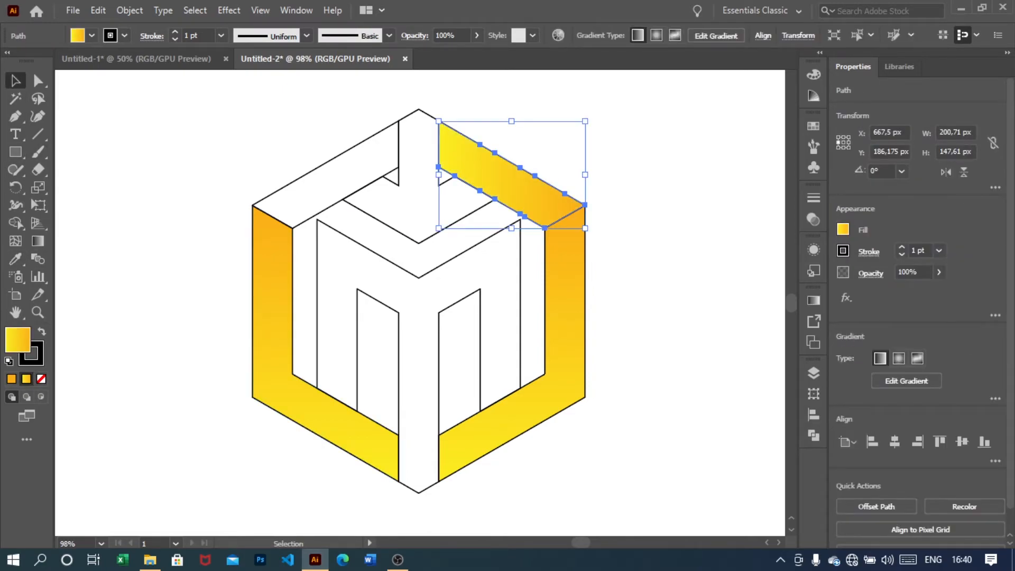
Reverse the direction of the upper right panel's gradient
click(813, 300)
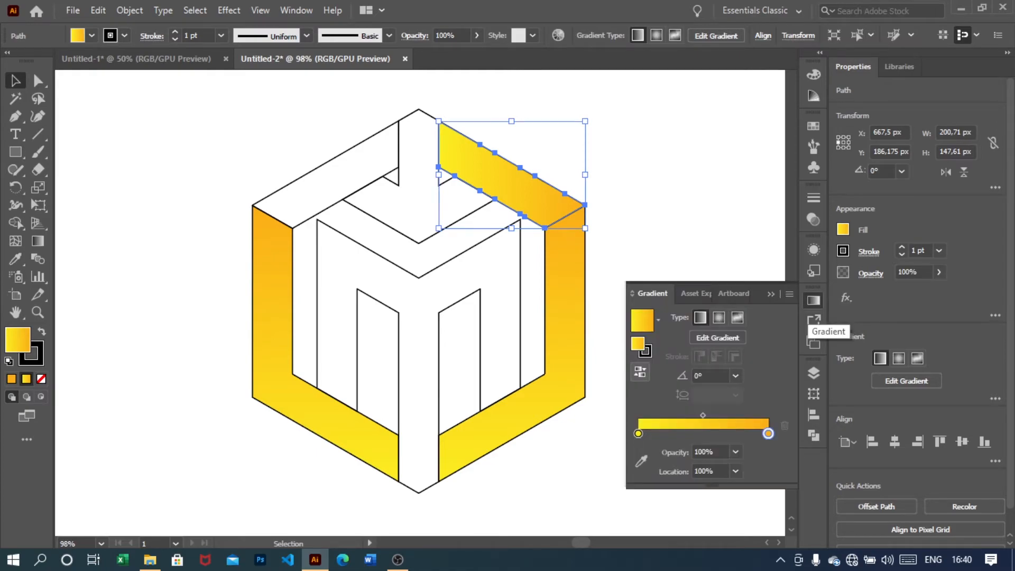
click(640, 372)
click(608, 318)
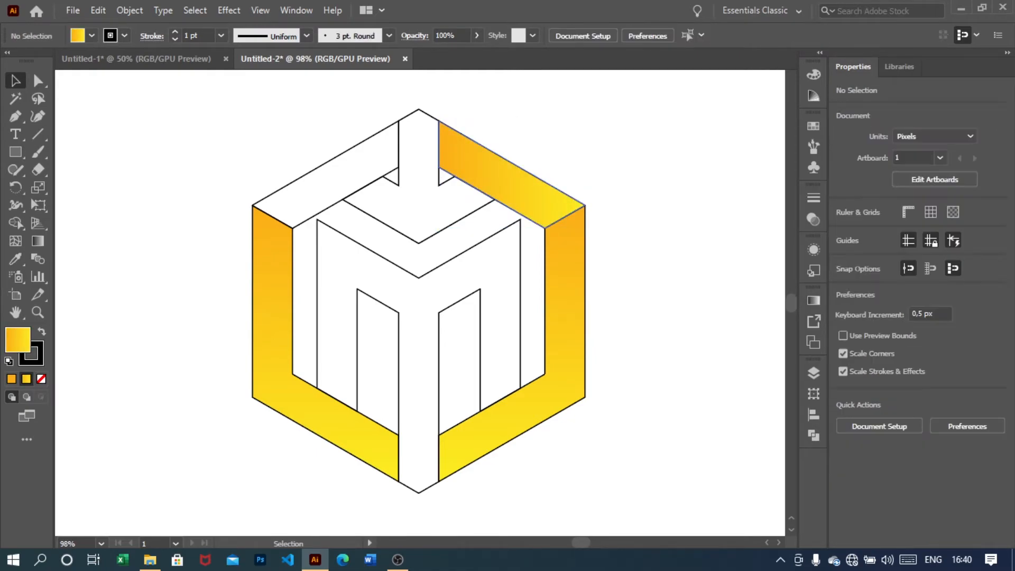
Select the upper left top panel and copy the upper right panel's gradient onto it with the Eyedropper
drag(301, 136, 333, 178)
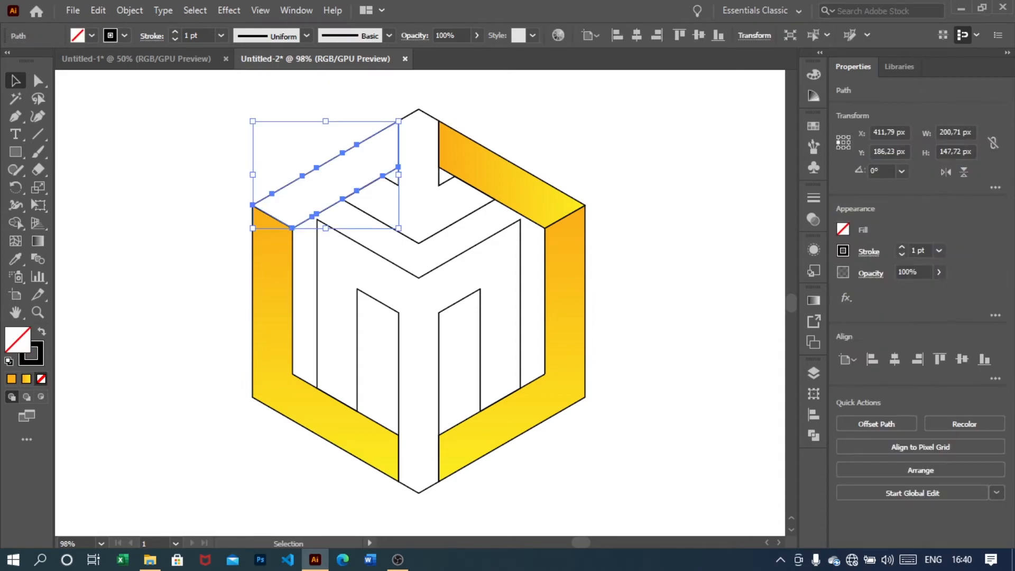
click(16, 258)
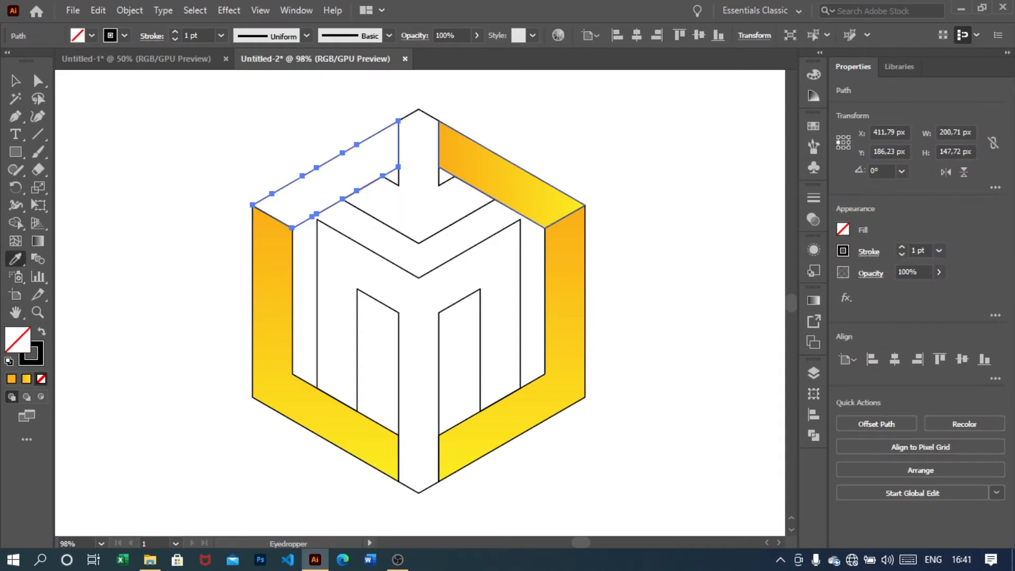
click(479, 167)
click(15, 80)
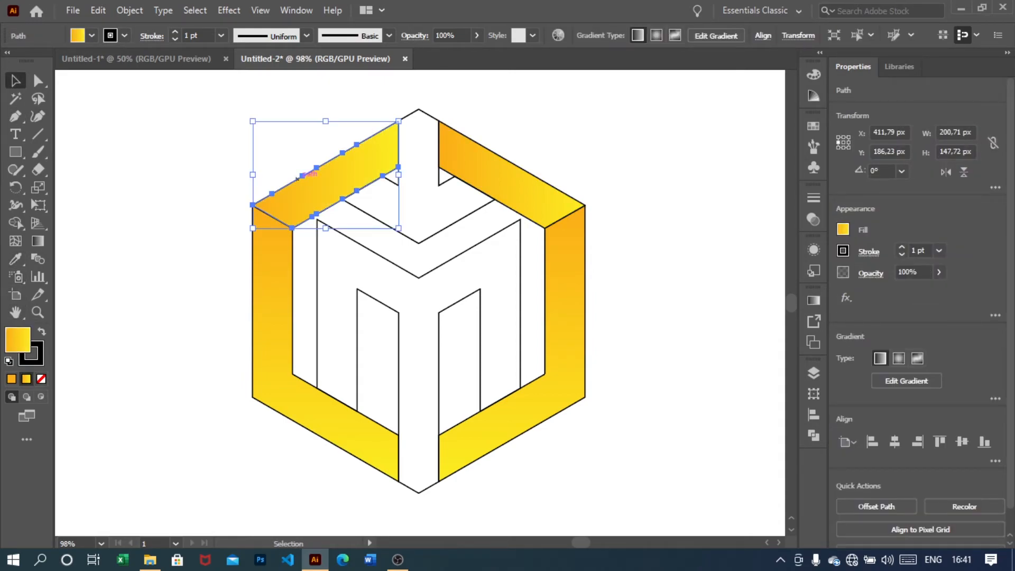
Reverse the direction of the upper left panel's gradient
click(814, 301)
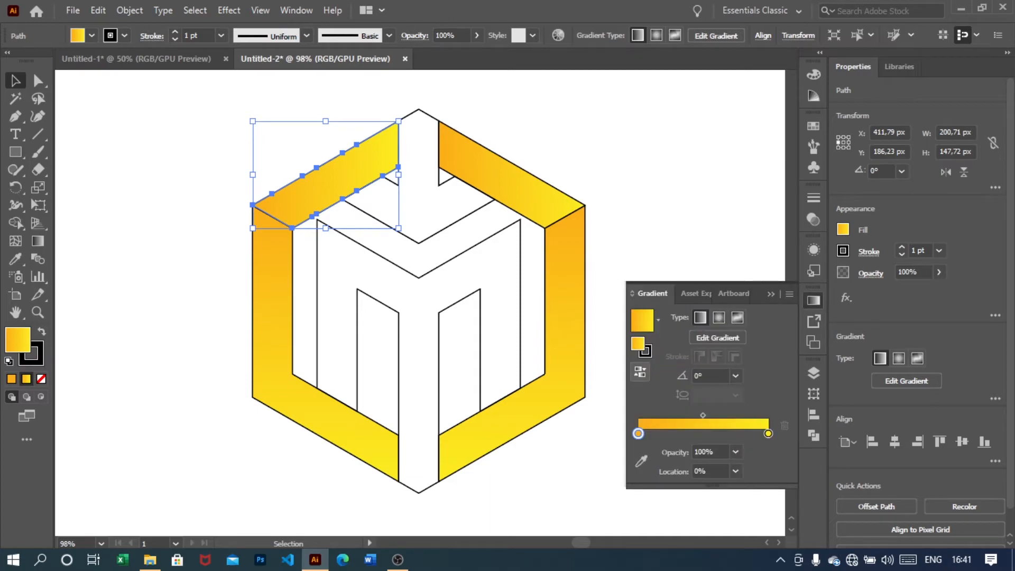
click(640, 372)
click(667, 216)
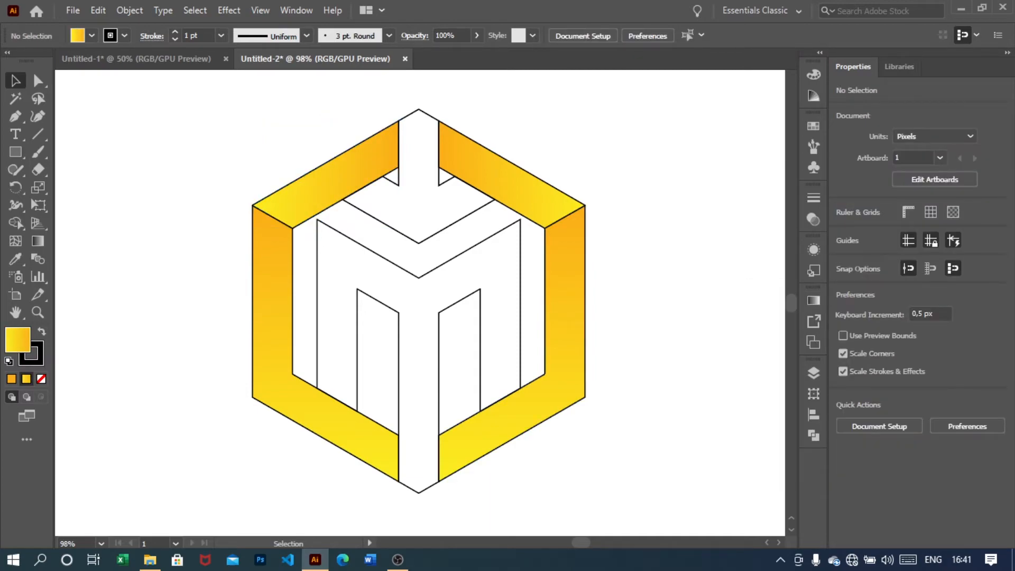
Select all the inner M-shaped pieces of the cube and group them
click(439, 348)
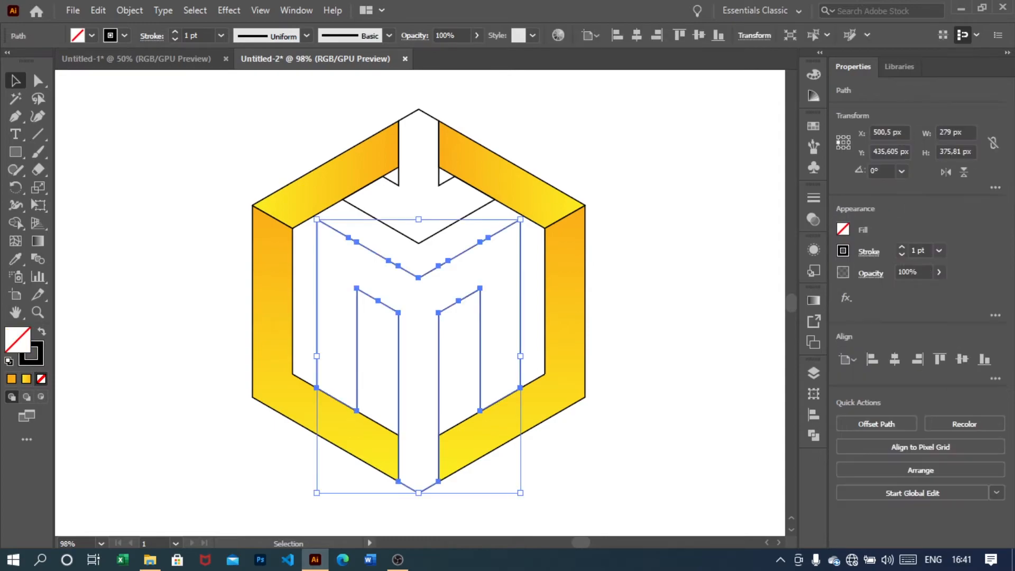
click(635, 320)
drag(455, 349, 395, 218)
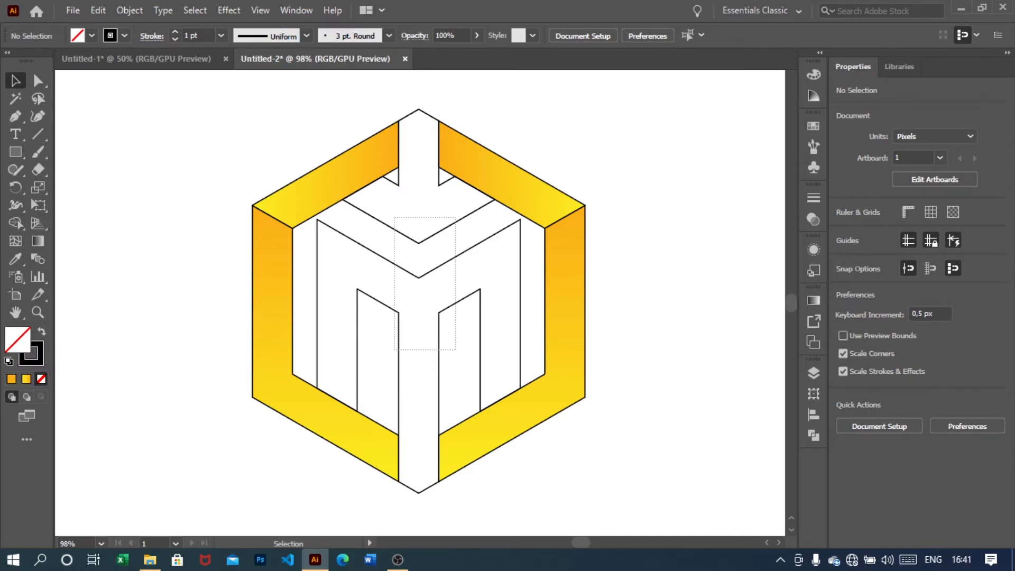
drag(395, 217, 395, 217)
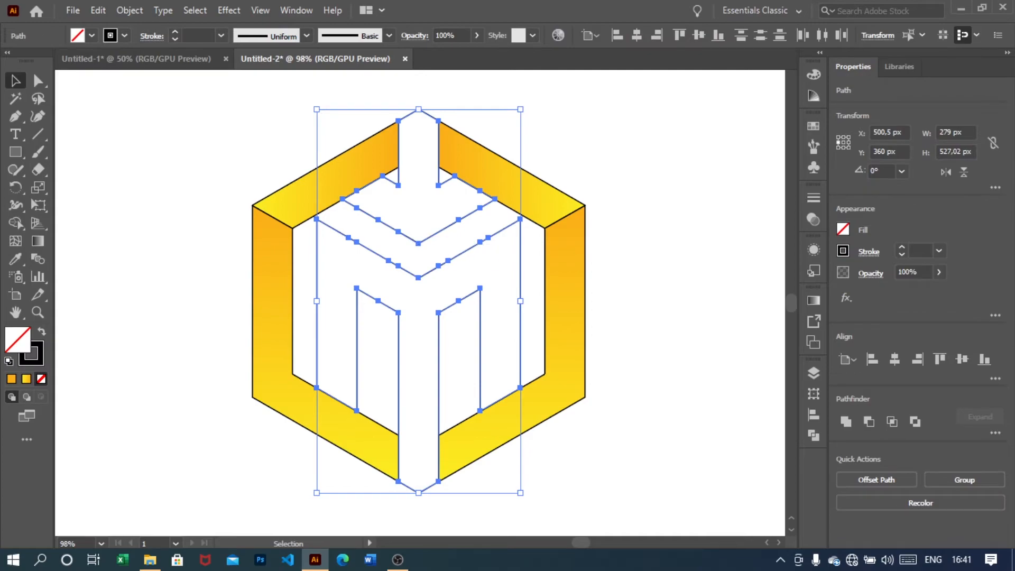
right_click(432, 241)
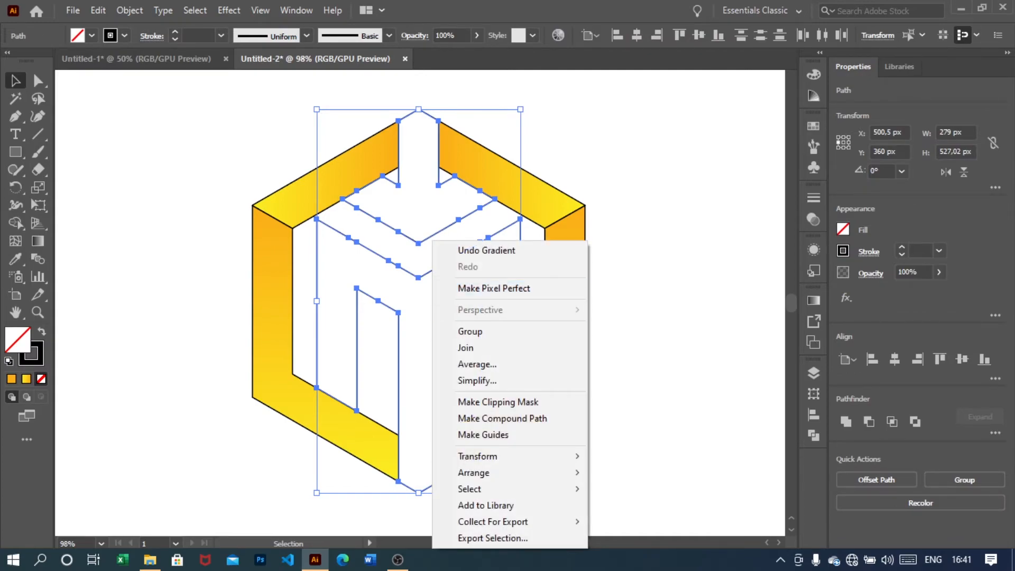
click(470, 332)
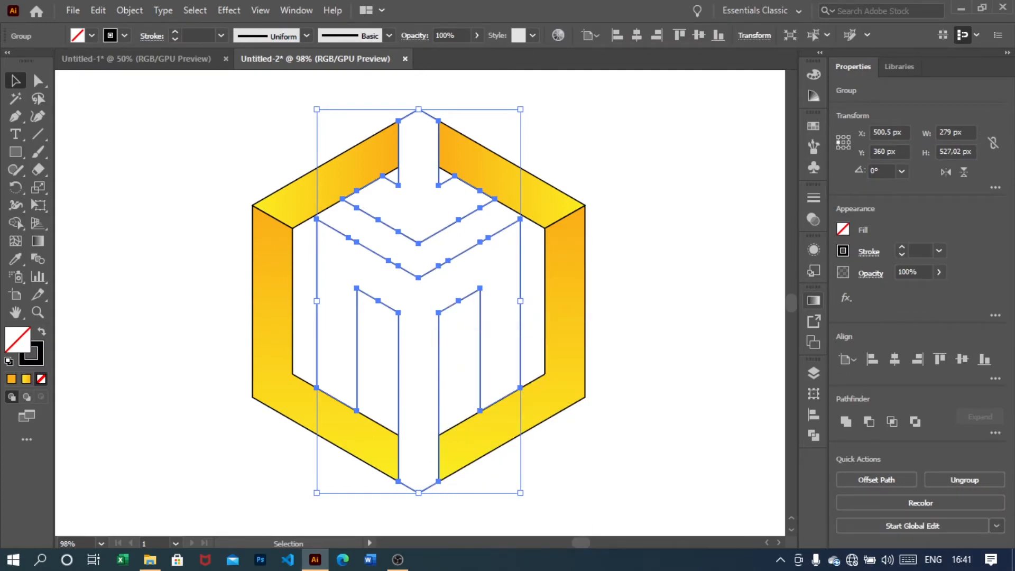
Fill the grouped inner pieces with the yellow-to-orange linear gradient
click(814, 300)
click(761, 406)
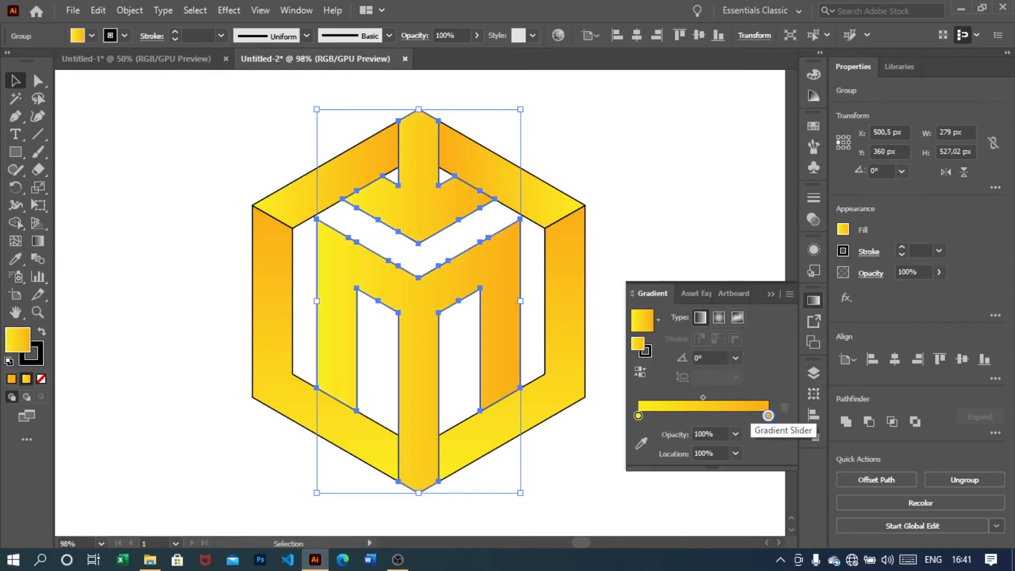
click(656, 227)
click(497, 296)
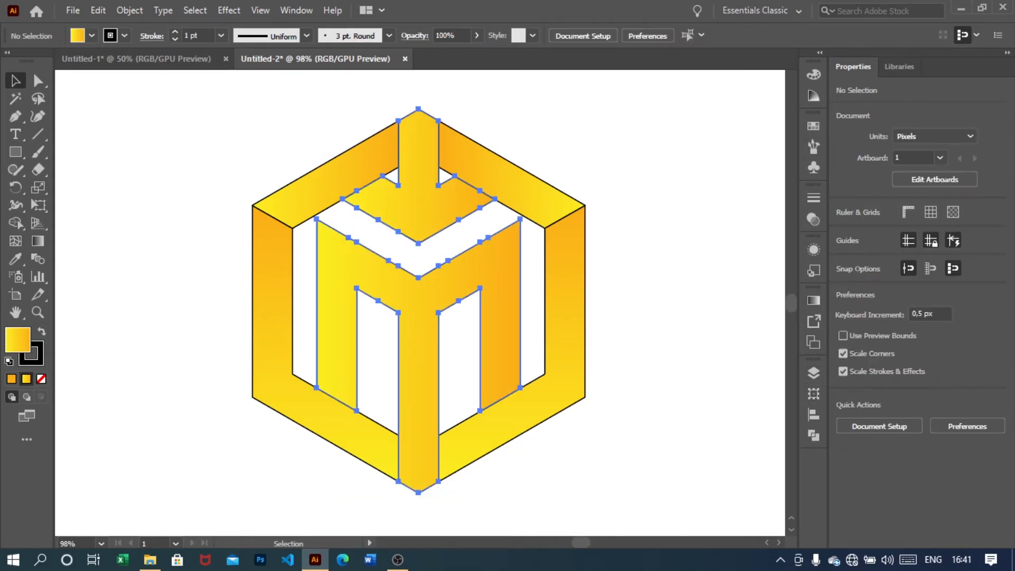
Set the inner group's gradient angle to 90°
click(813, 300)
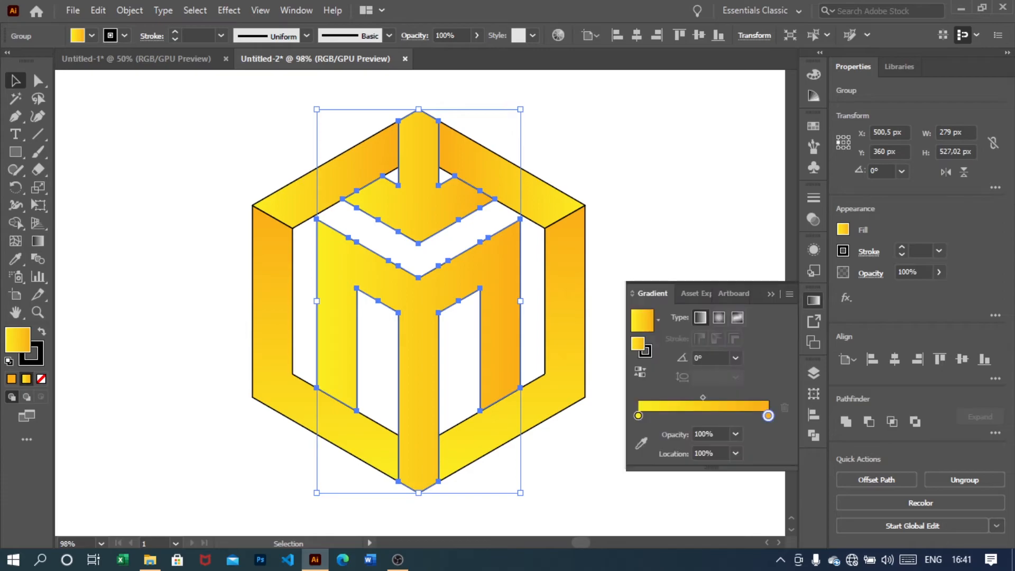
click(735, 358)
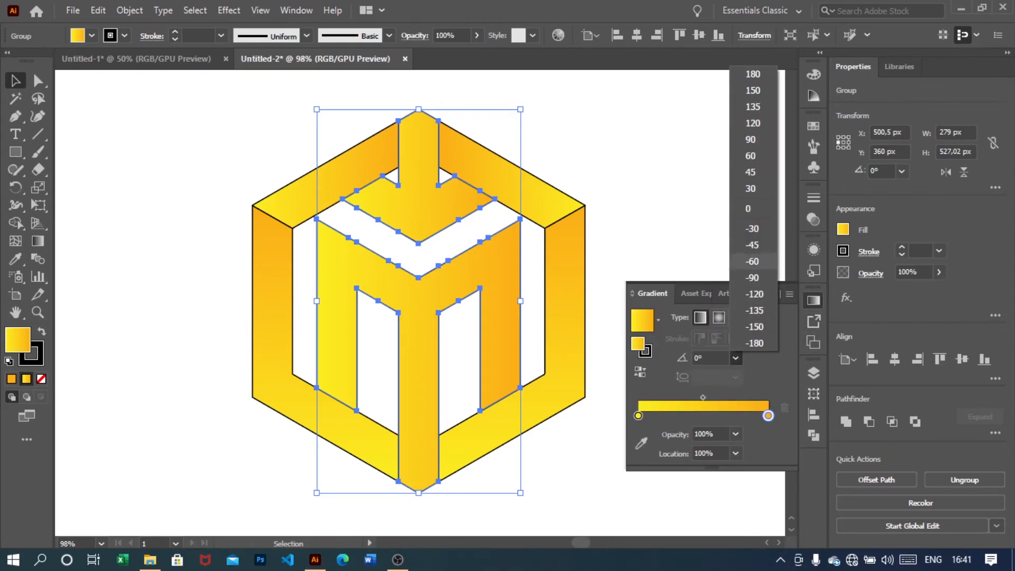
click(751, 139)
click(651, 217)
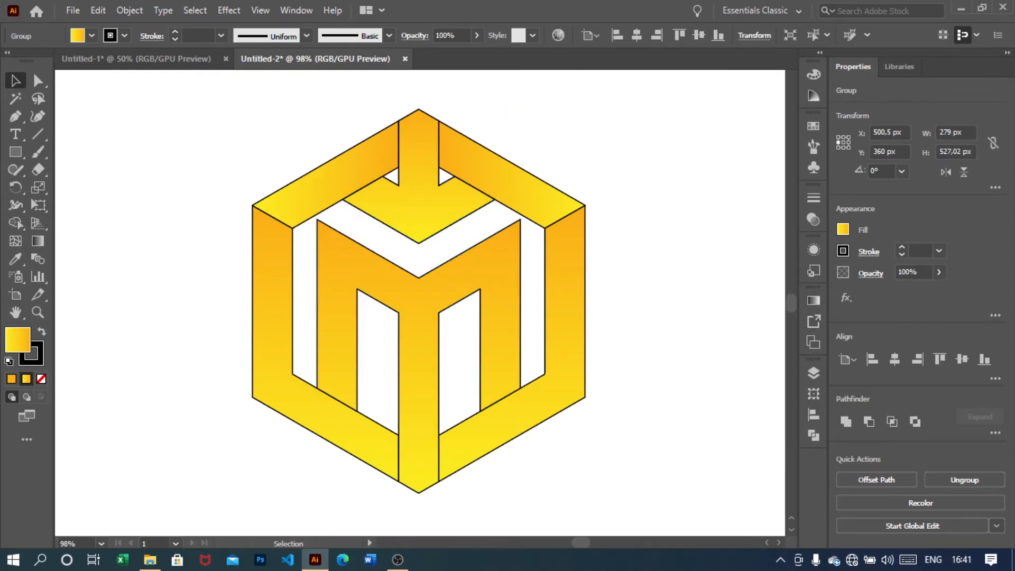
Reverse the direction of the inner group's gradient
click(475, 271)
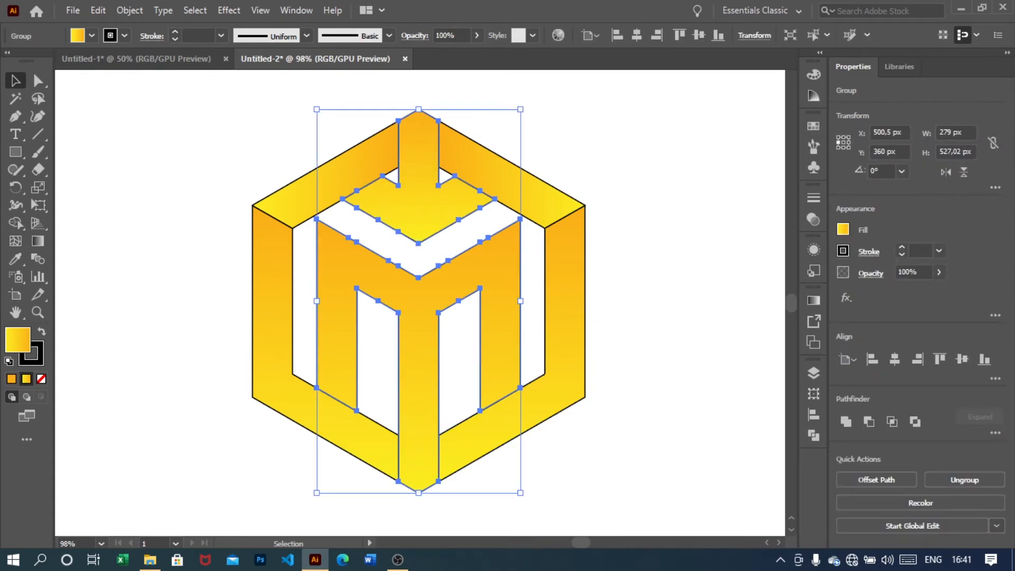
click(813, 301)
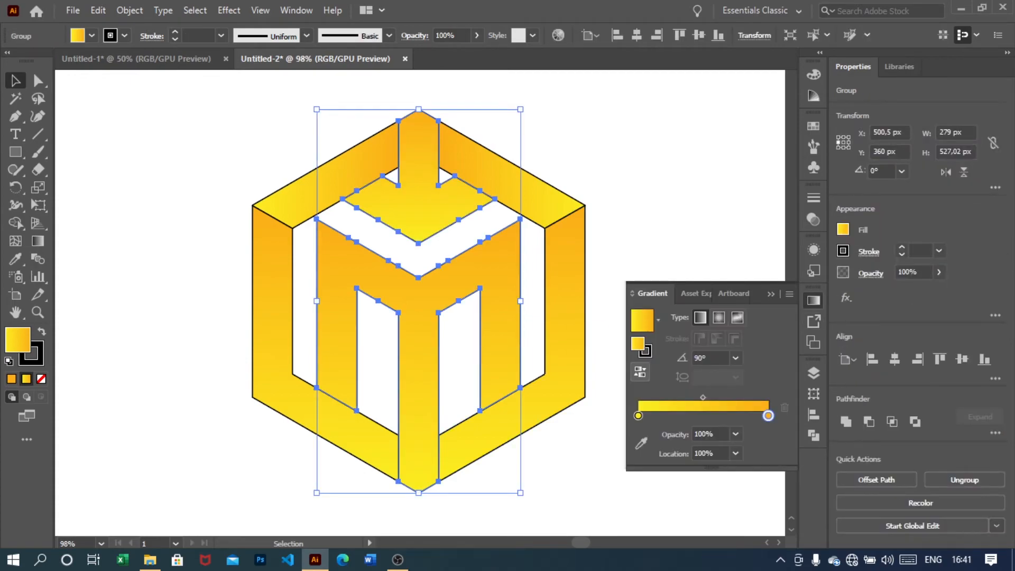
click(639, 372)
click(667, 279)
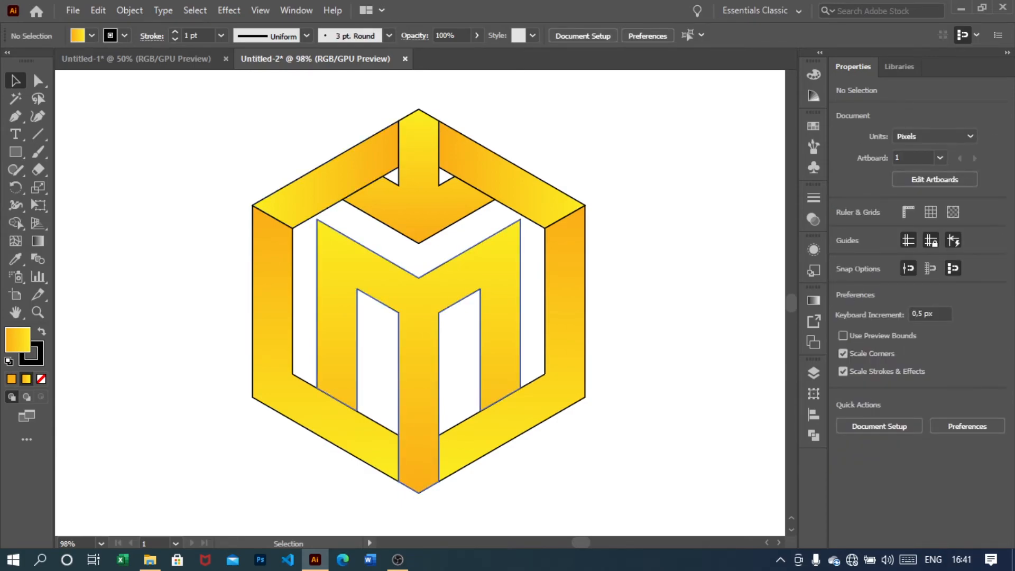
Draw a background rectangle about 1268 × 718 px covering the artboard with the Rectangle Tool
key(ctrl+minus)
key(ctrl+minus)
key(ctrl+plus)
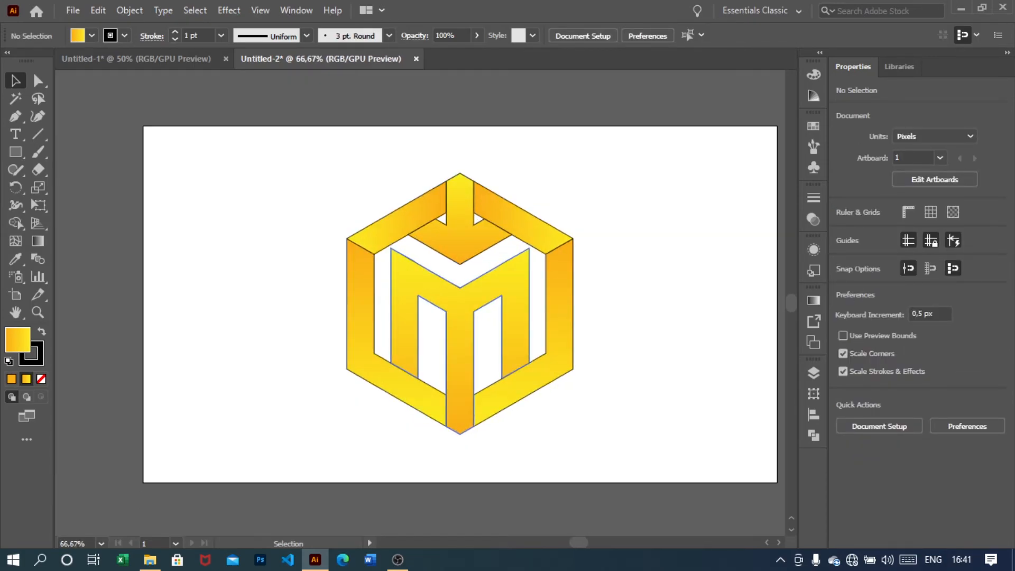
click(101, 544)
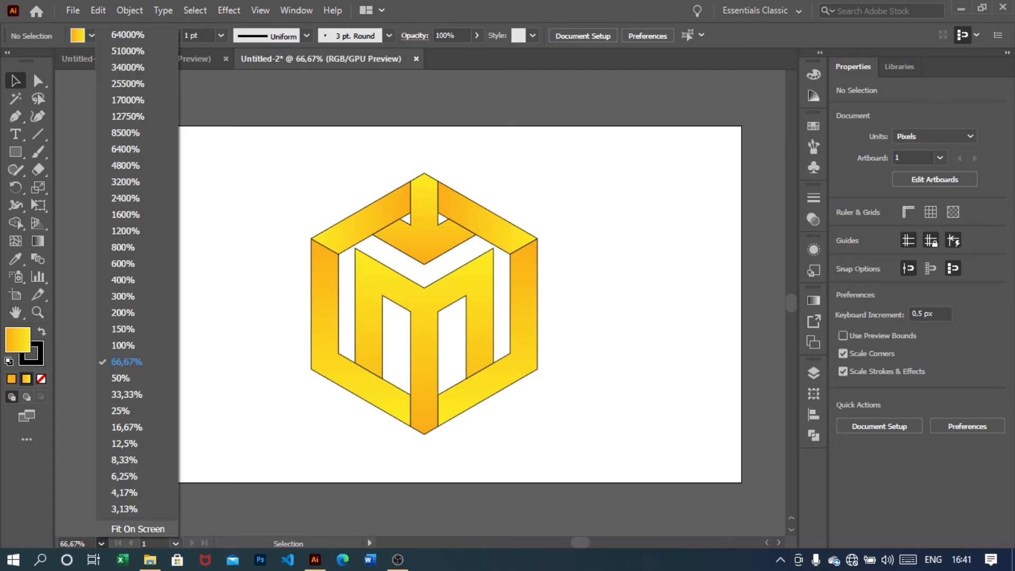
click(138, 529)
right_click(16, 152)
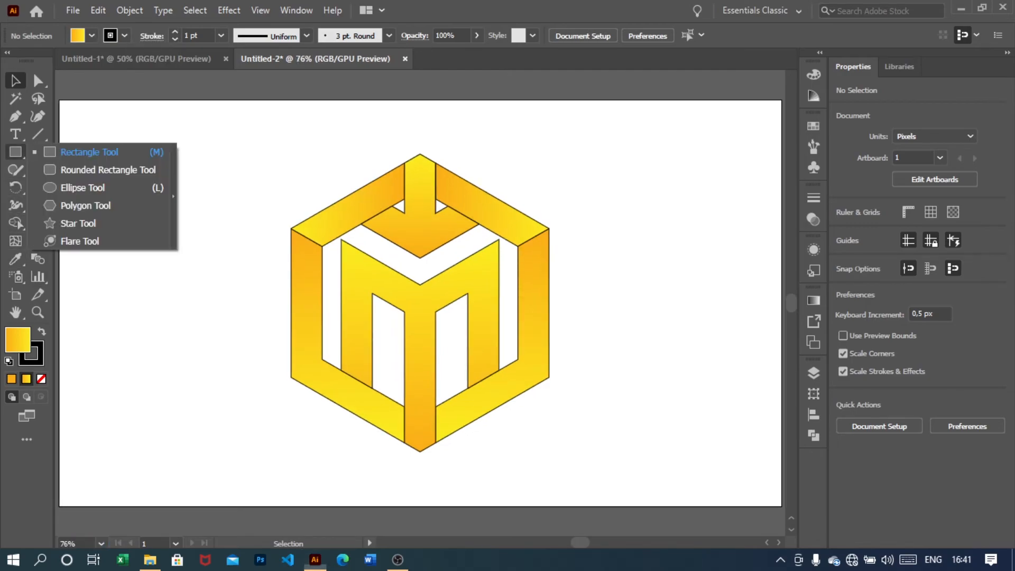
click(85, 153)
drag(58, 99, 653, 504)
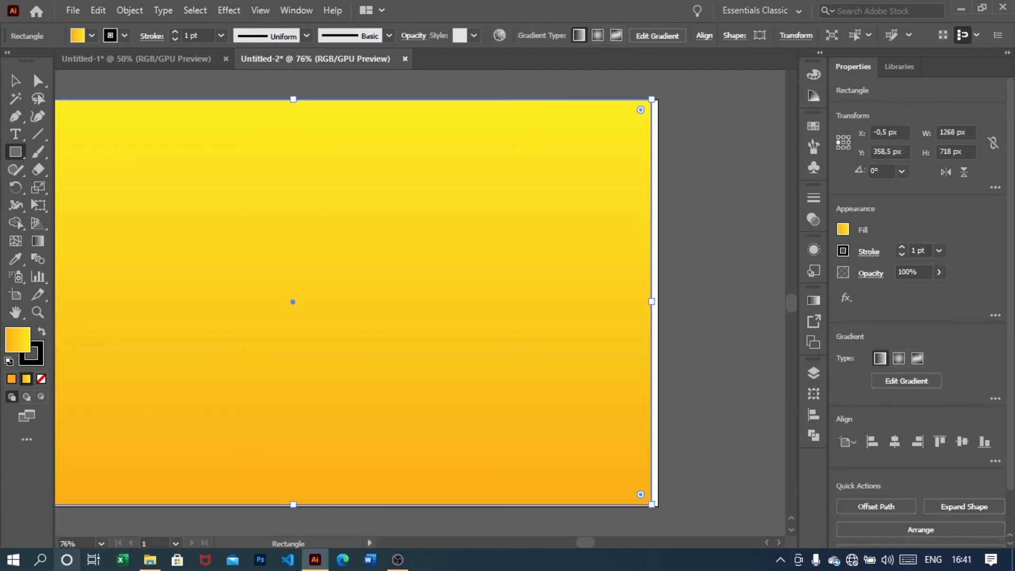
Resize the background rectangle to 1280 × 720 px and centre it horizontally and vertically on the artboard
click(101, 544)
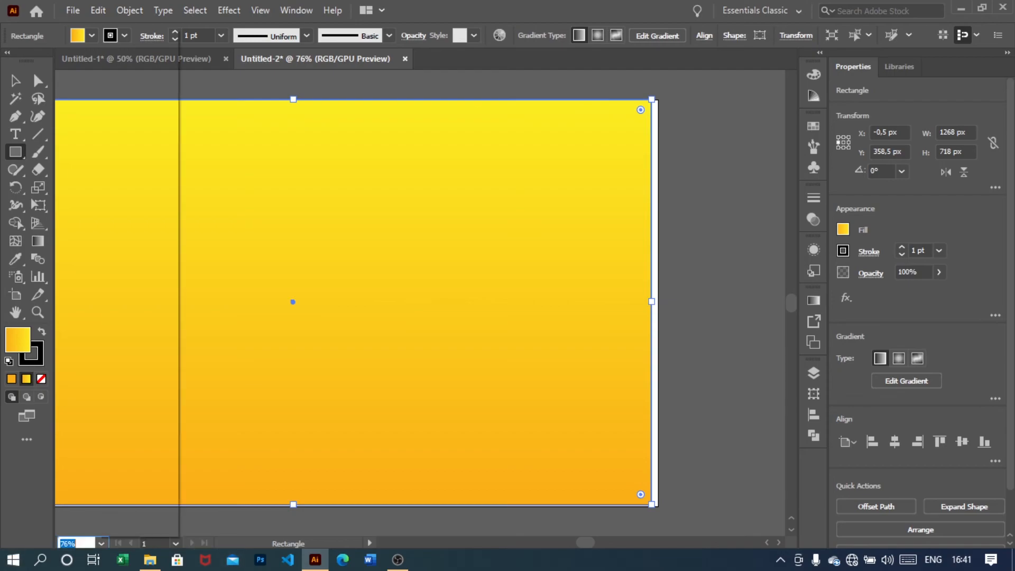
click(136, 528)
click(15, 80)
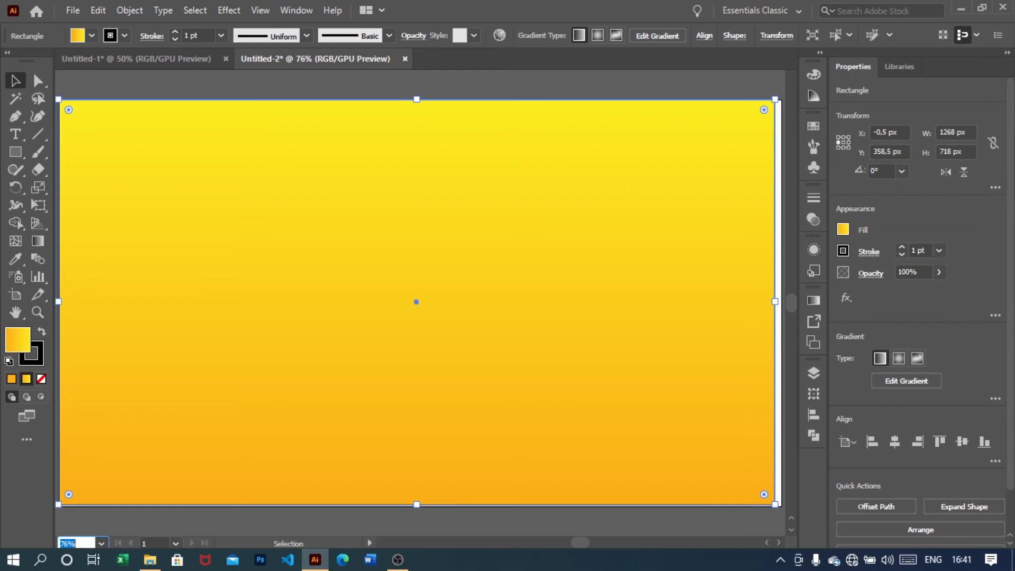
click(952, 132)
text(1280)
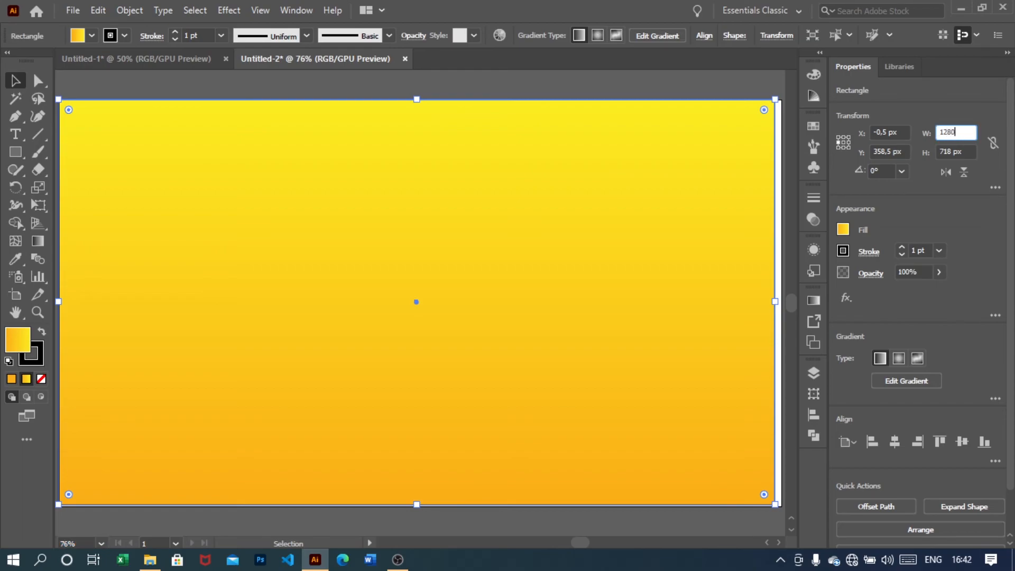
key(Tab)
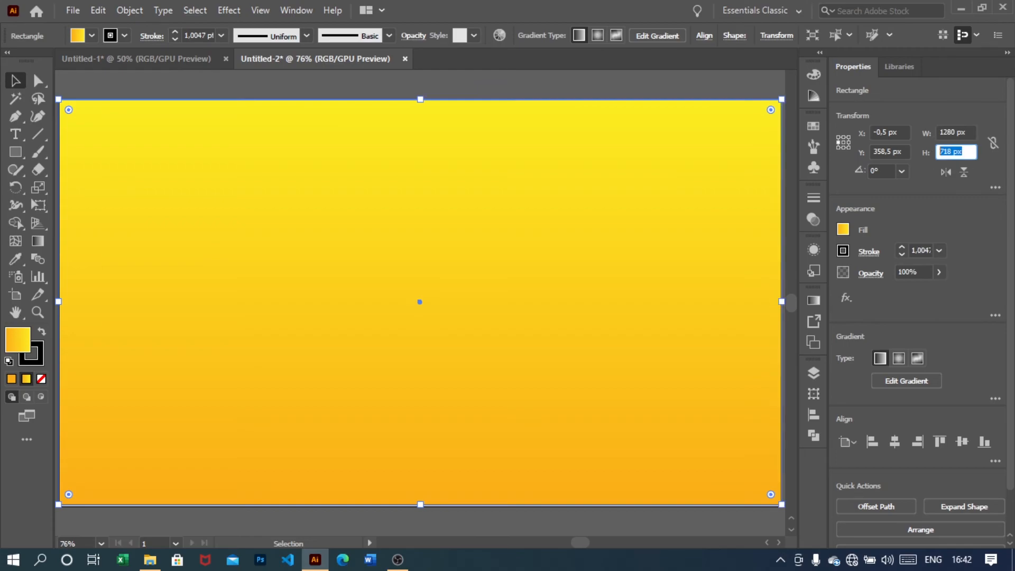
text(720)
key(Return)
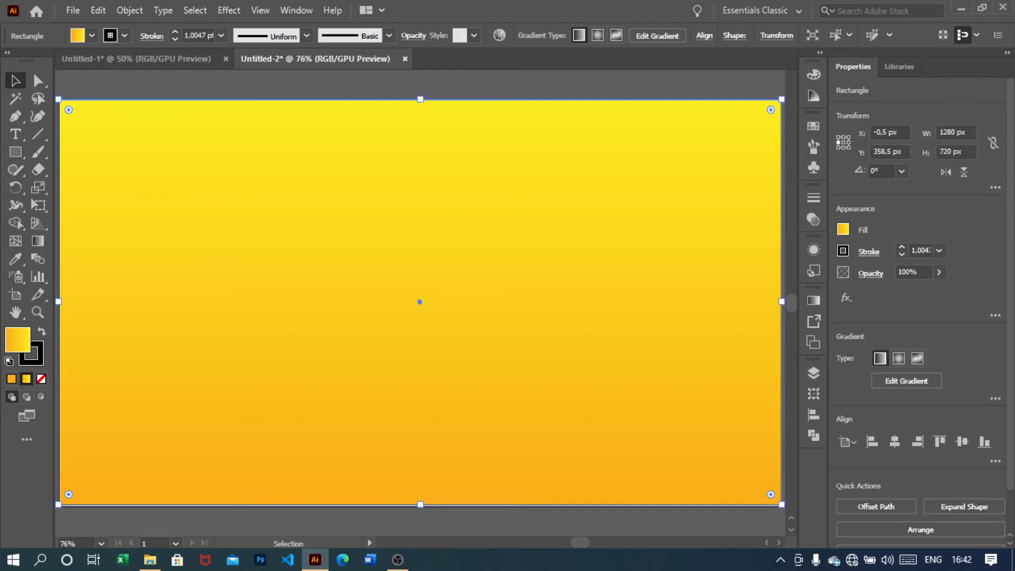
click(895, 442)
click(962, 442)
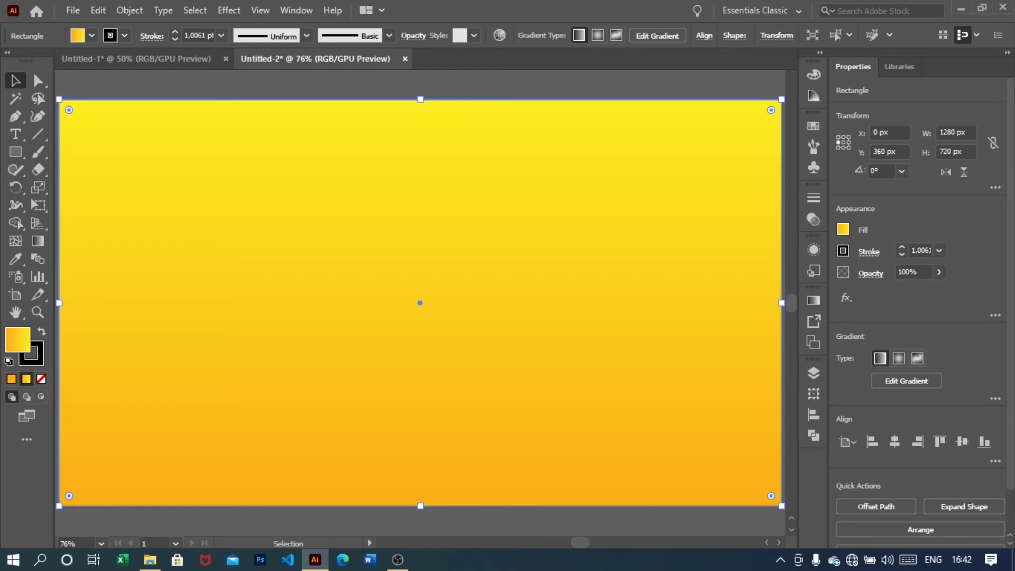
Send the background rectangle to the back so it sits behind the cube logo
right_click(506, 329)
mouse_move(582, 254)
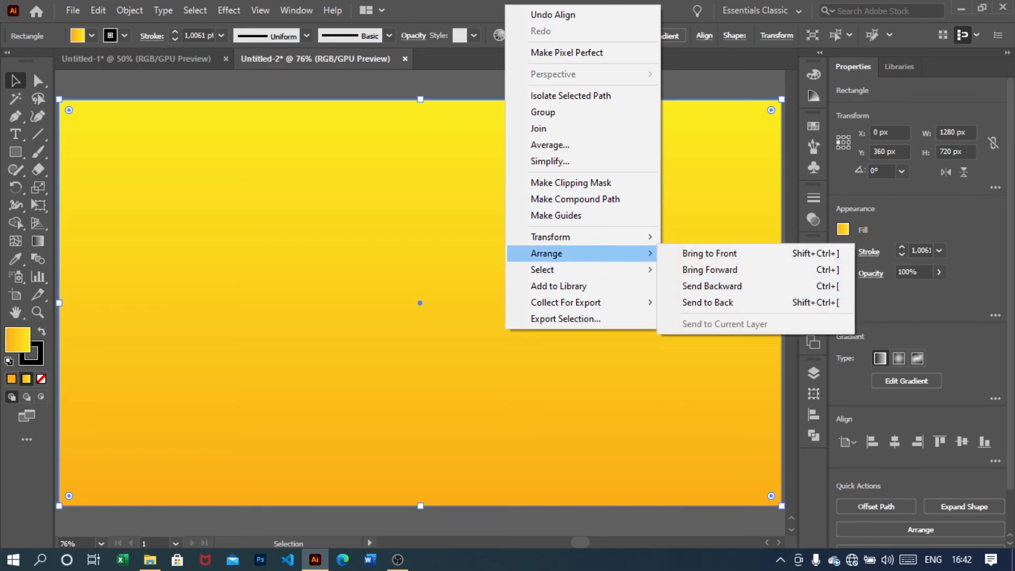
click(709, 302)
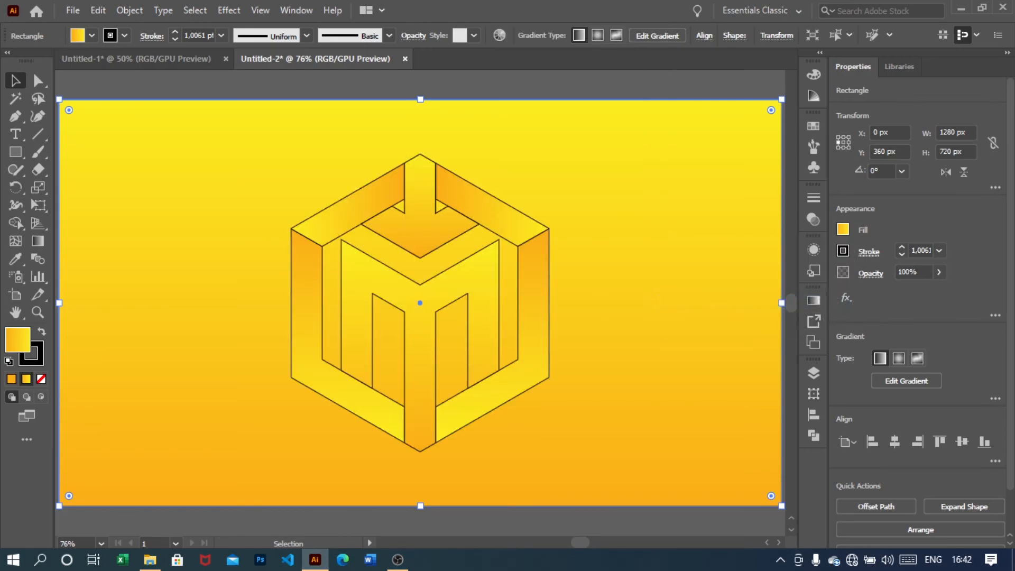
Fill the background rectangle with a black swatch and lock it in place
click(843, 228)
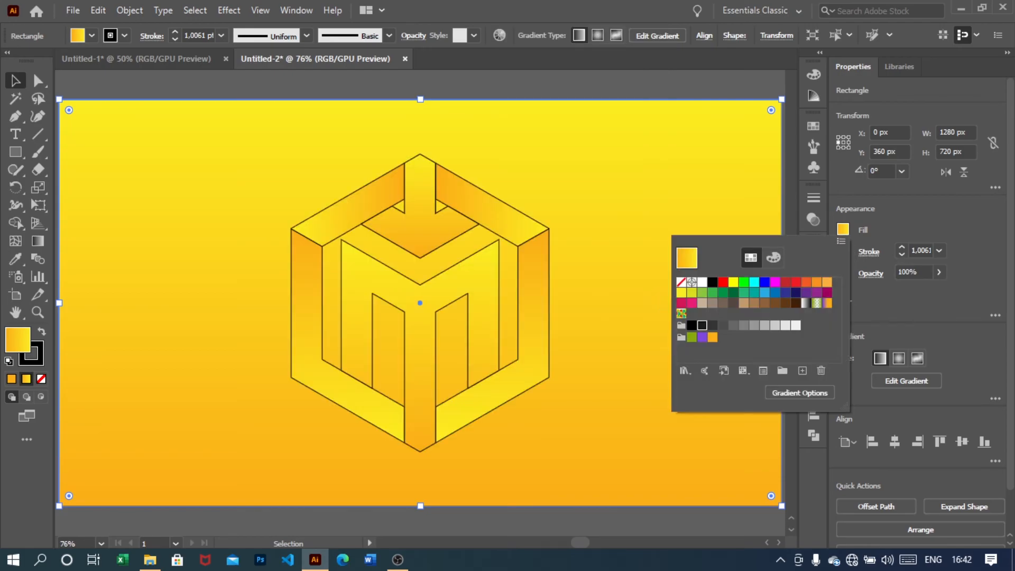
click(702, 326)
click(972, 238)
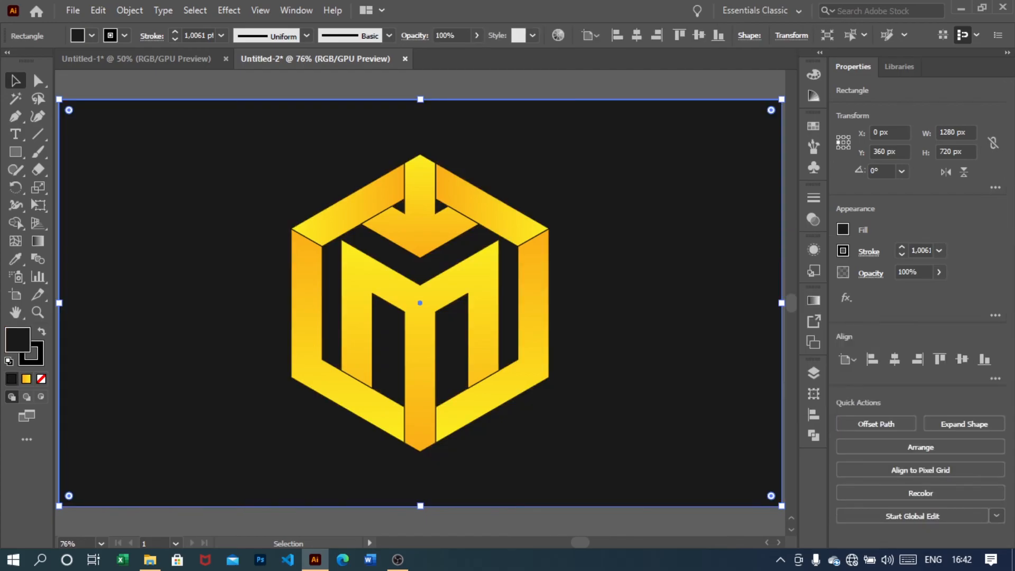
key(a)
key(ctrl+2)
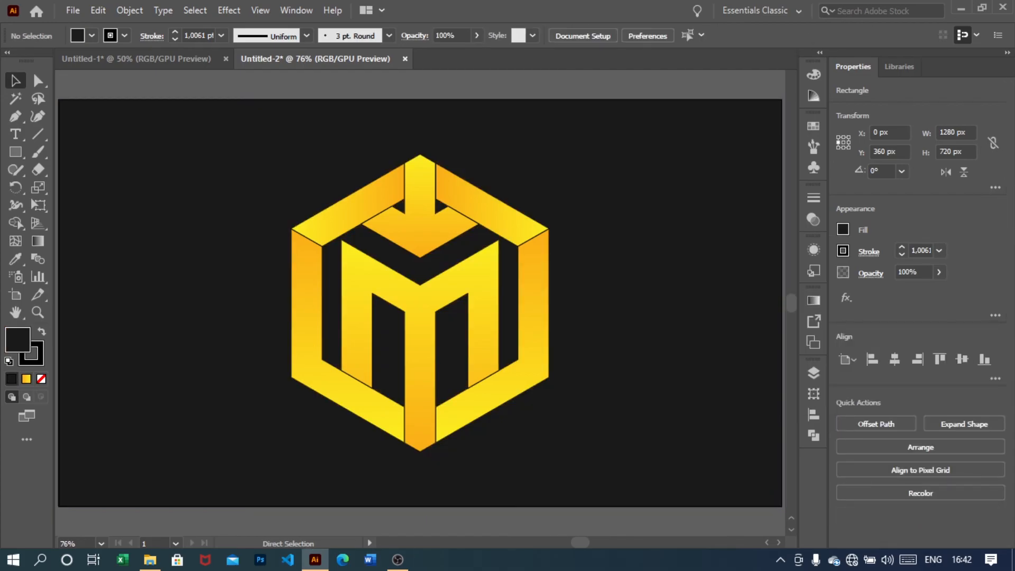
Select all the cube logo's panels and raise their stroke weight to 8 pt
drag(267, 154, 563, 462)
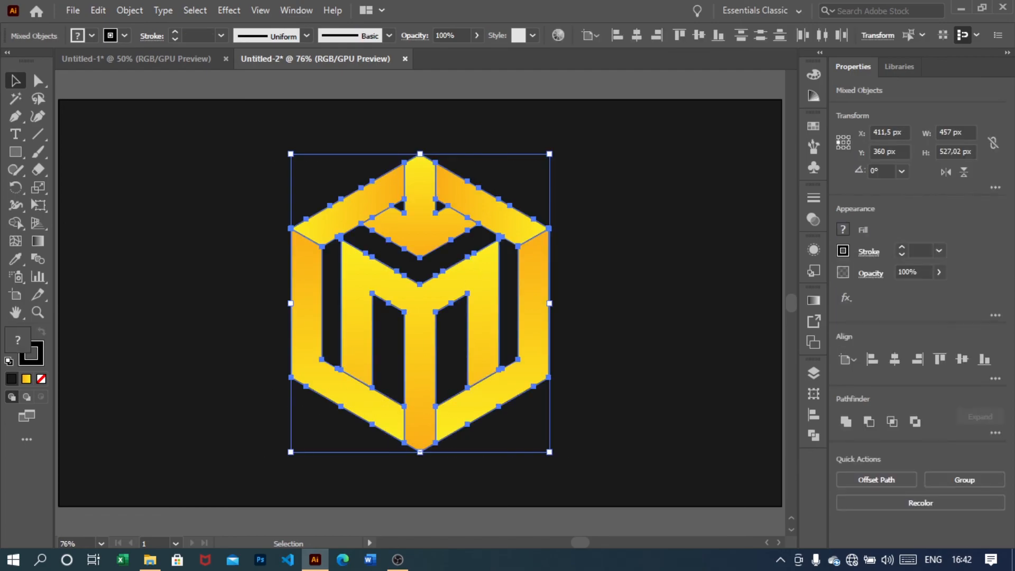
click(902, 247)
click(902, 247)
click(902, 247)
click(902, 247)
click(902, 247)
click(902, 247)
click(902, 247)
click(902, 247)
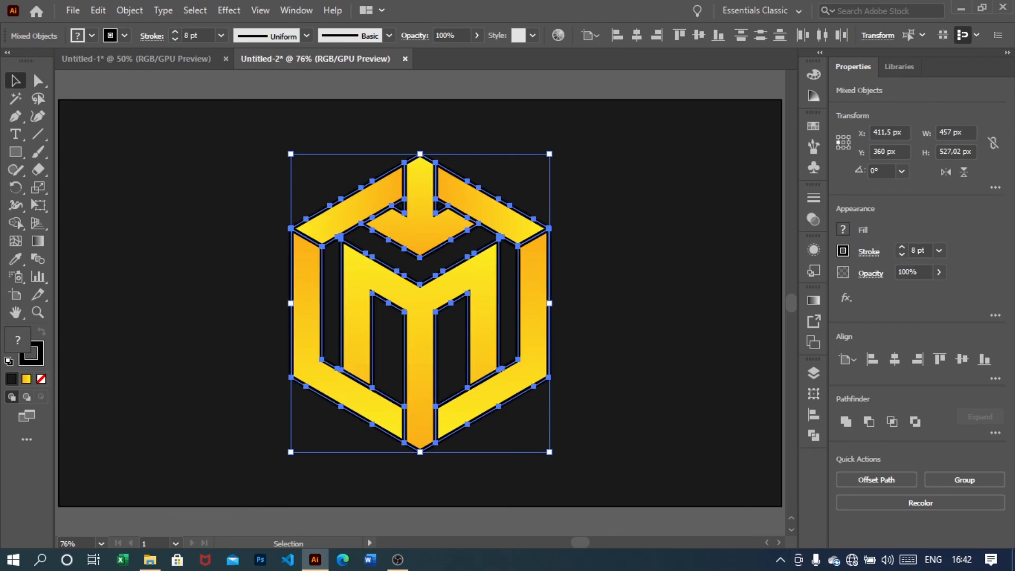
Set the logo panels' stroke colour to the same black swatch and deselect everything
click(843, 251)
click(702, 347)
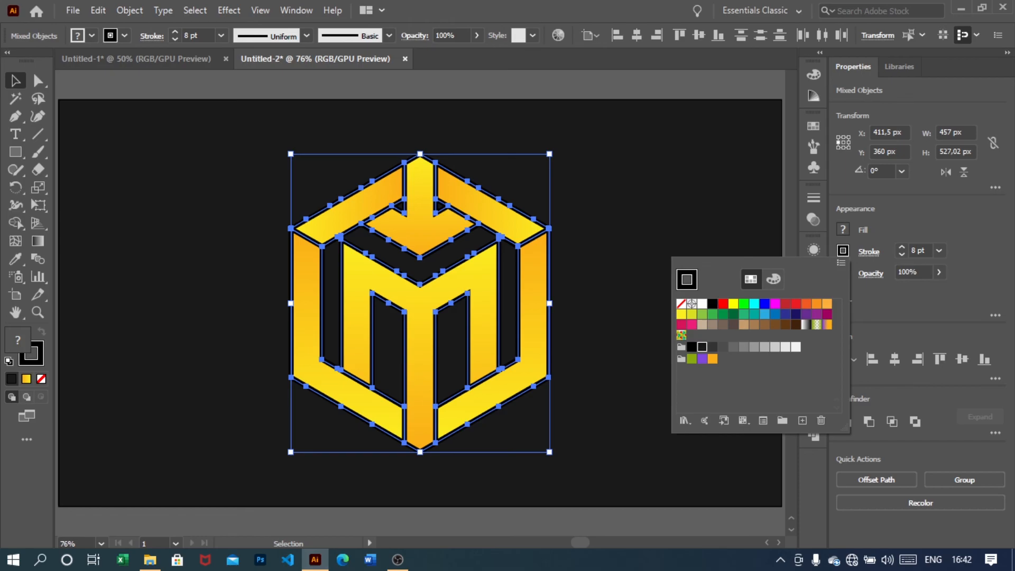
click(616, 312)
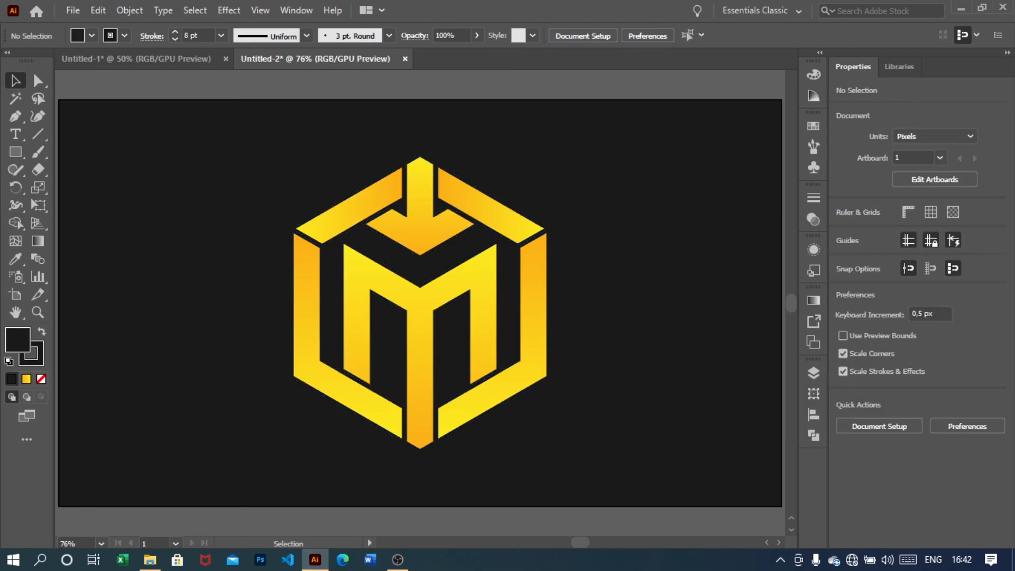